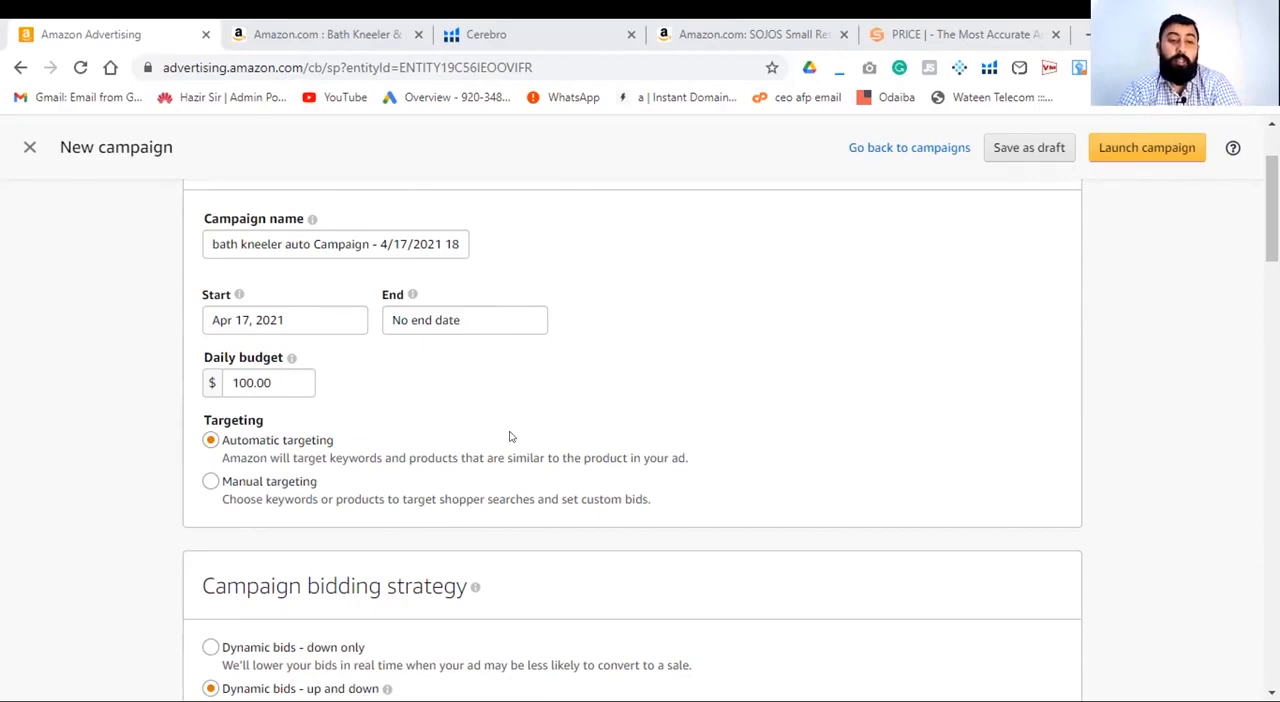
# - Set the new campaign's daily budget to $50.00
pyautogui.click(248, 380)
pyautogui.press('BackSpace')
pyautogui.press('BackSpace')
pyautogui.press('BackSpace')
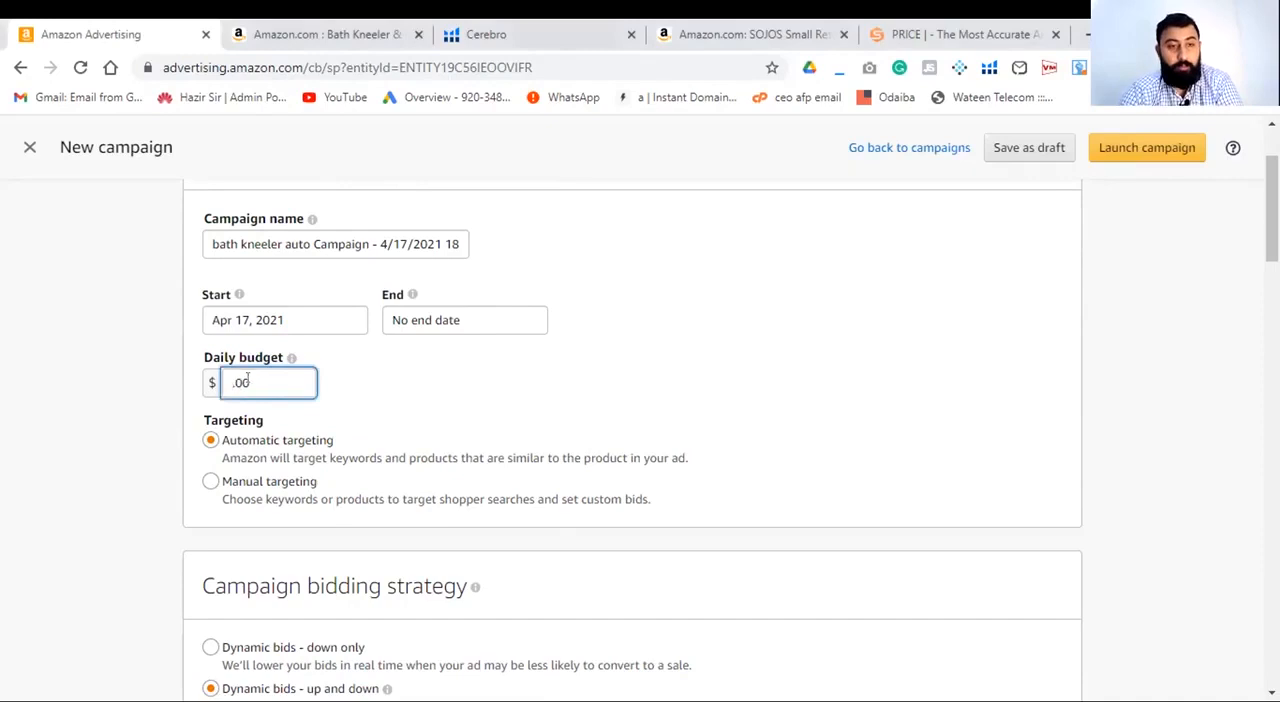
pyautogui.write('50')
pyautogui.click(589, 372)
# - Set the campaign bidding strategy to "Dynamic bids - down only"
pyautogui.scroll(-2, 546, 389)
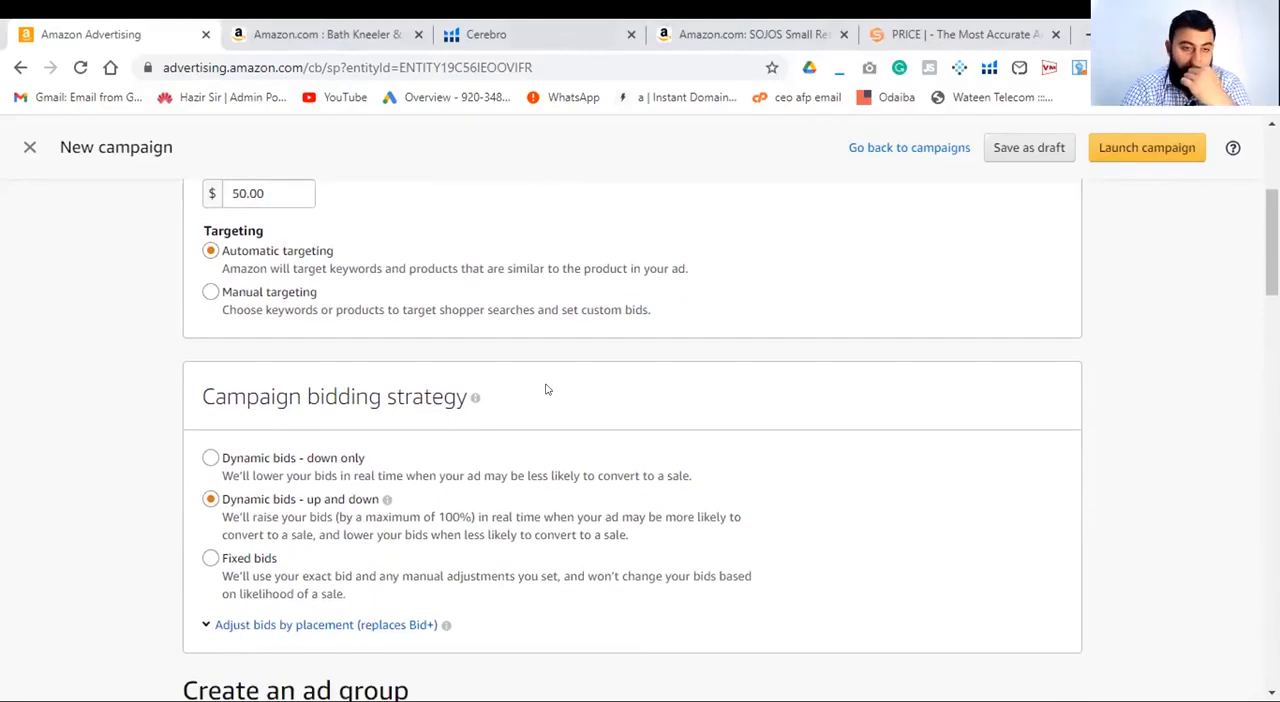
pyautogui.scroll(-2, 546, 389)
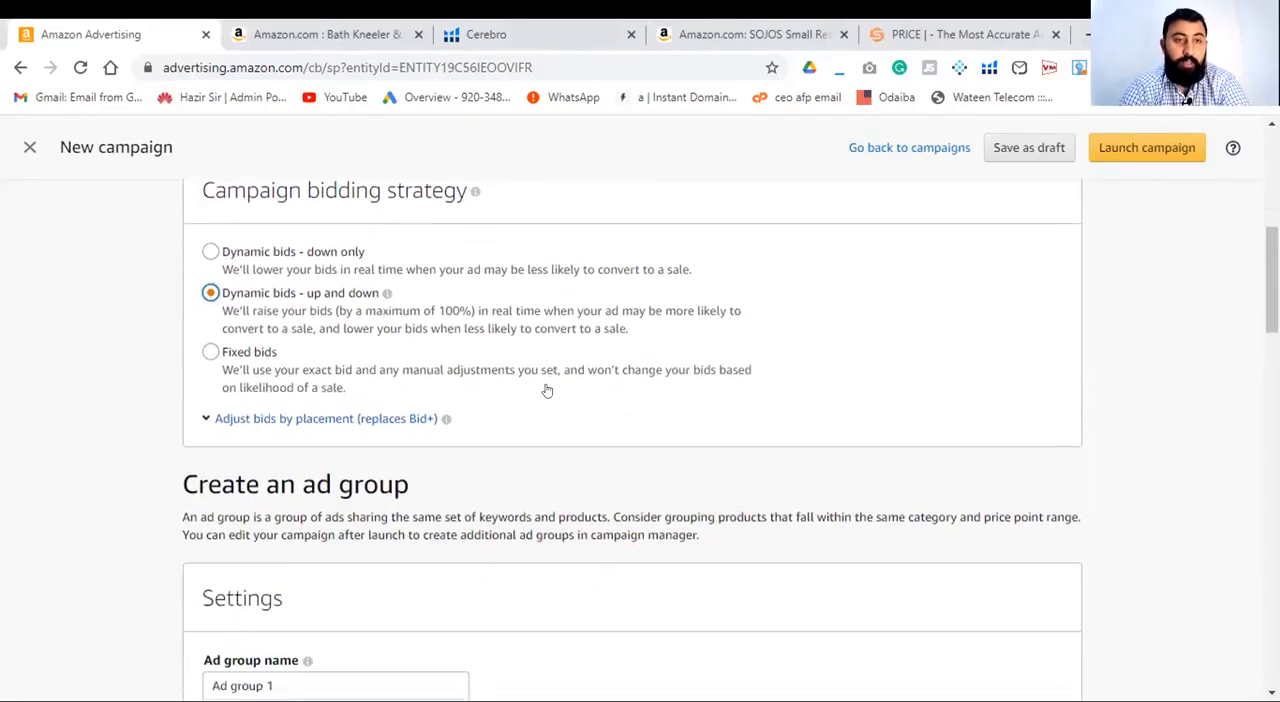
pyautogui.click(208, 243)
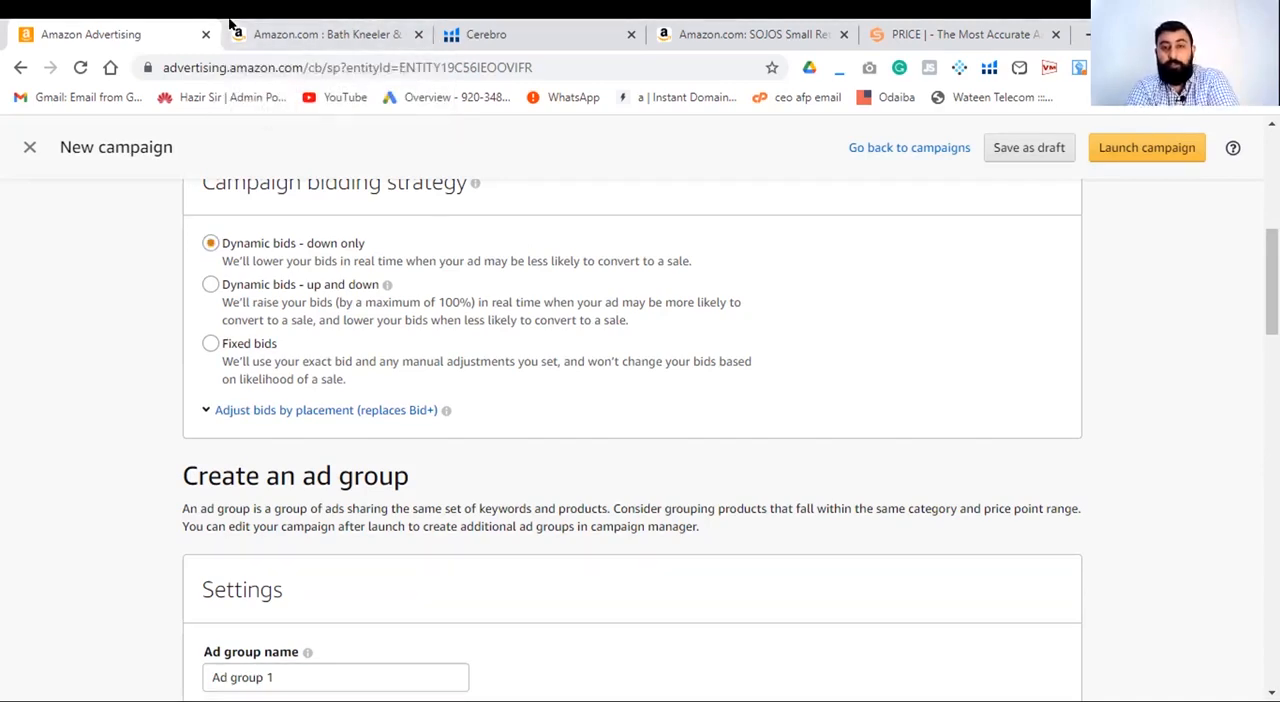
# - Switch to the Amazon store page showing the SOJOS sunglasses and load the amazon.com home page there
pyautogui.click(905, 30)
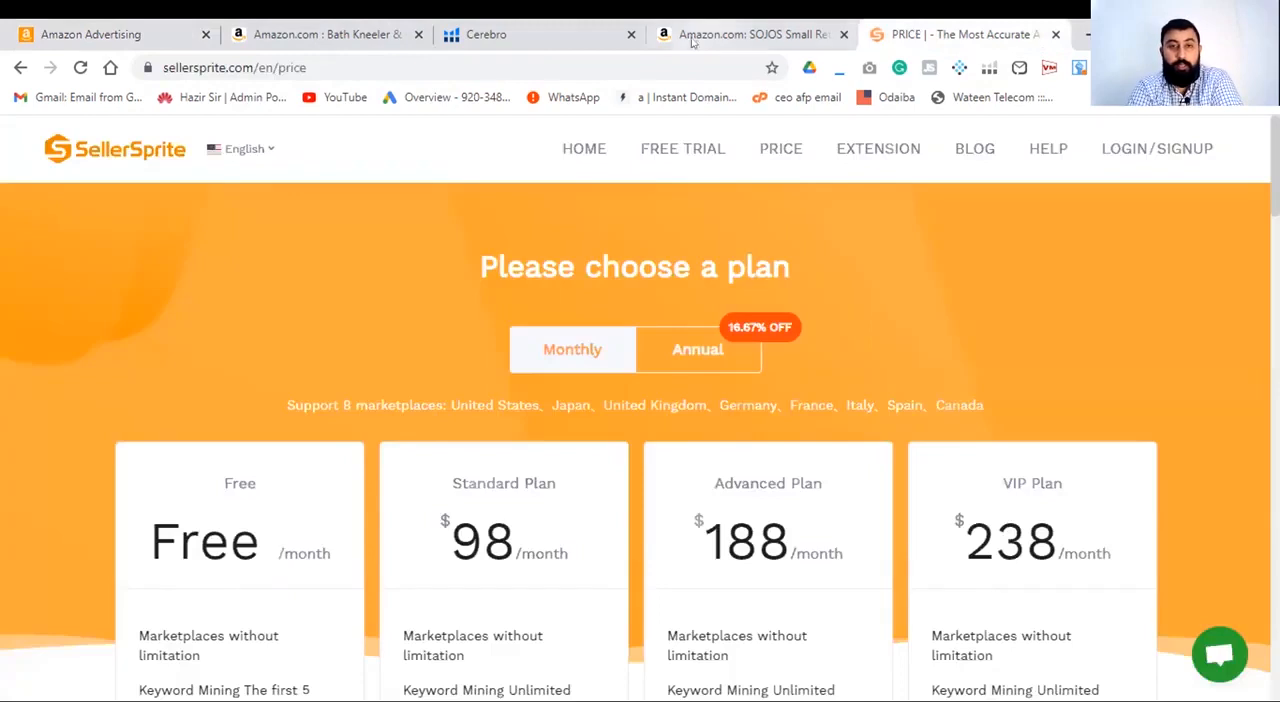
pyautogui.click(310, 42)
pyautogui.click(797, 33)
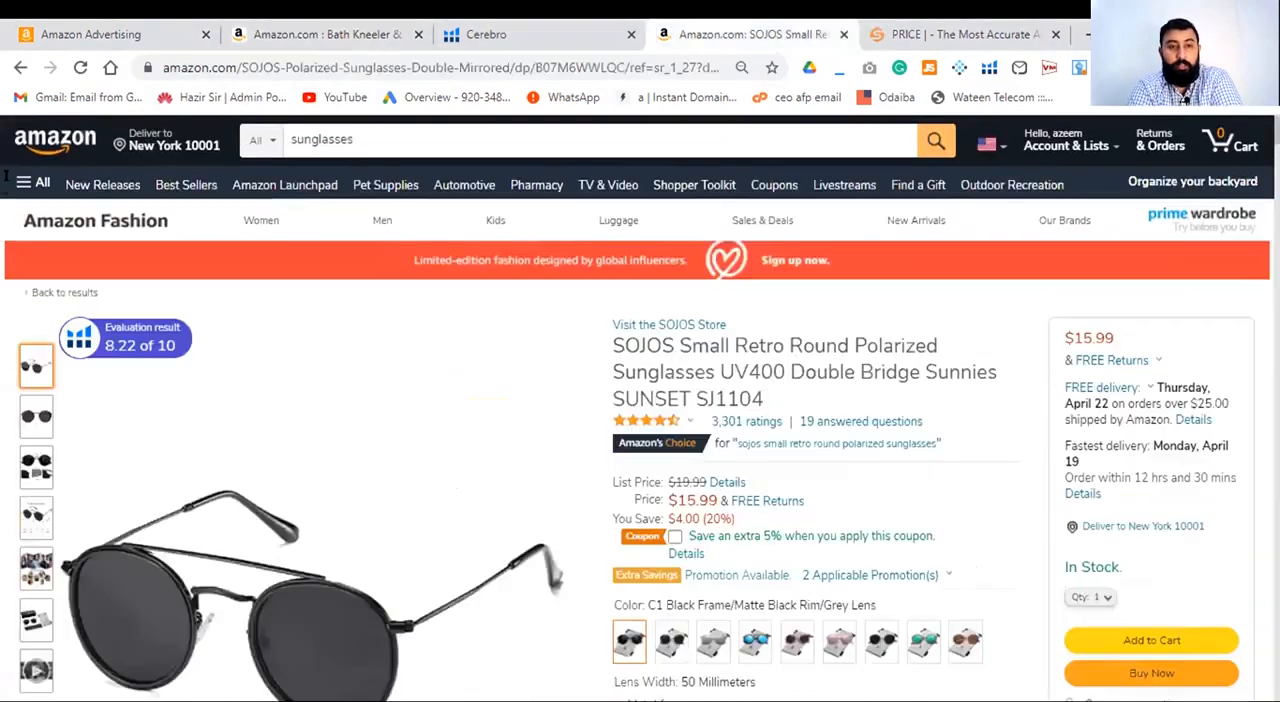
pyautogui.click(20, 67)
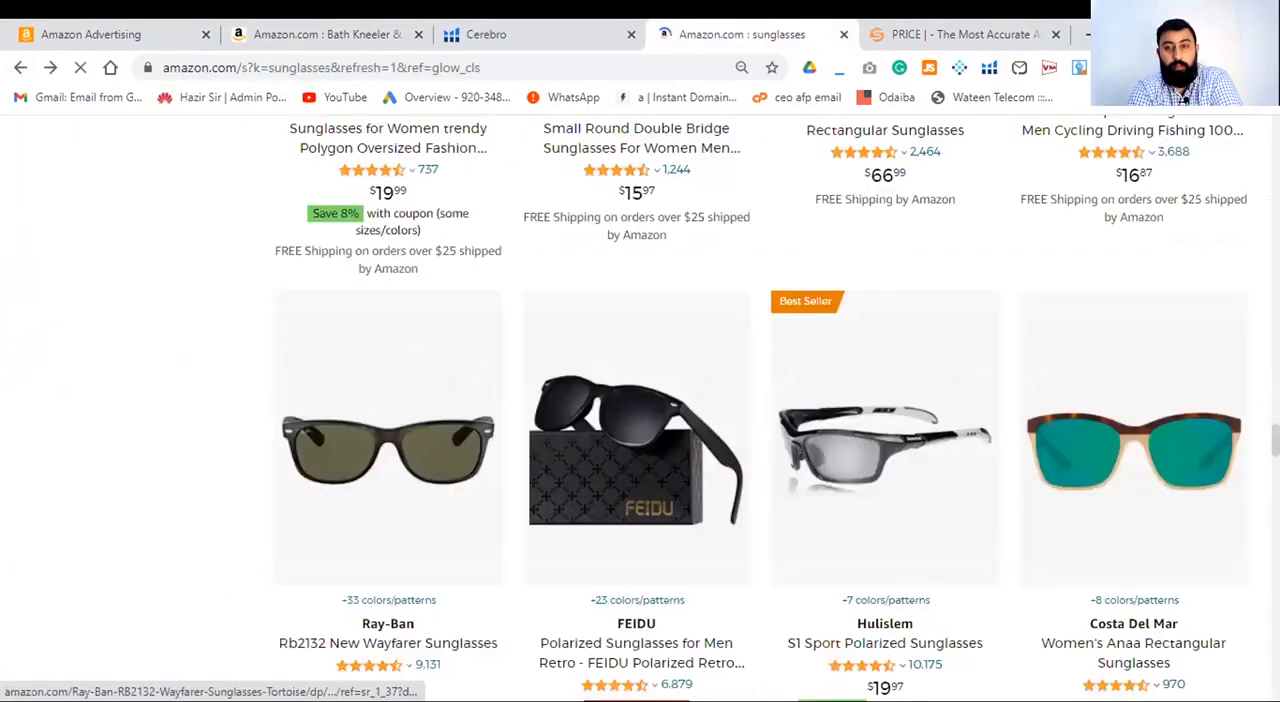
pyautogui.click(546, 60)
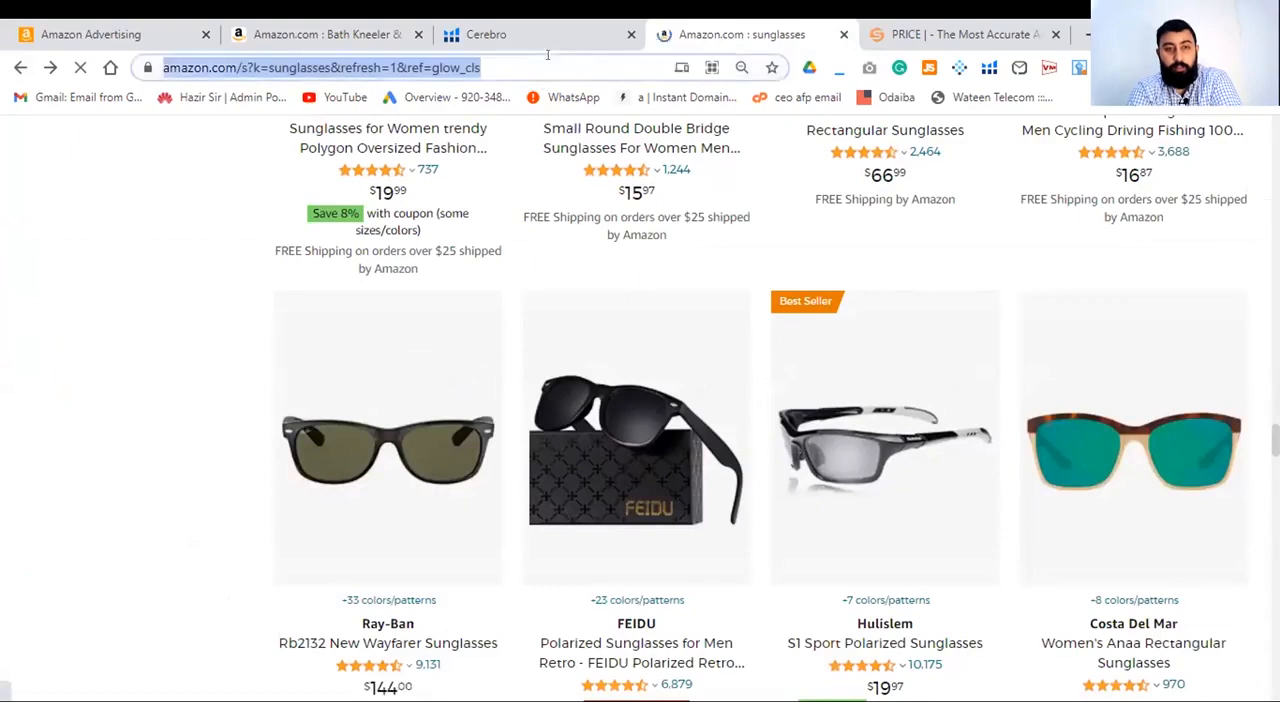
pyautogui.write('amaz')
pyautogui.press('Return')
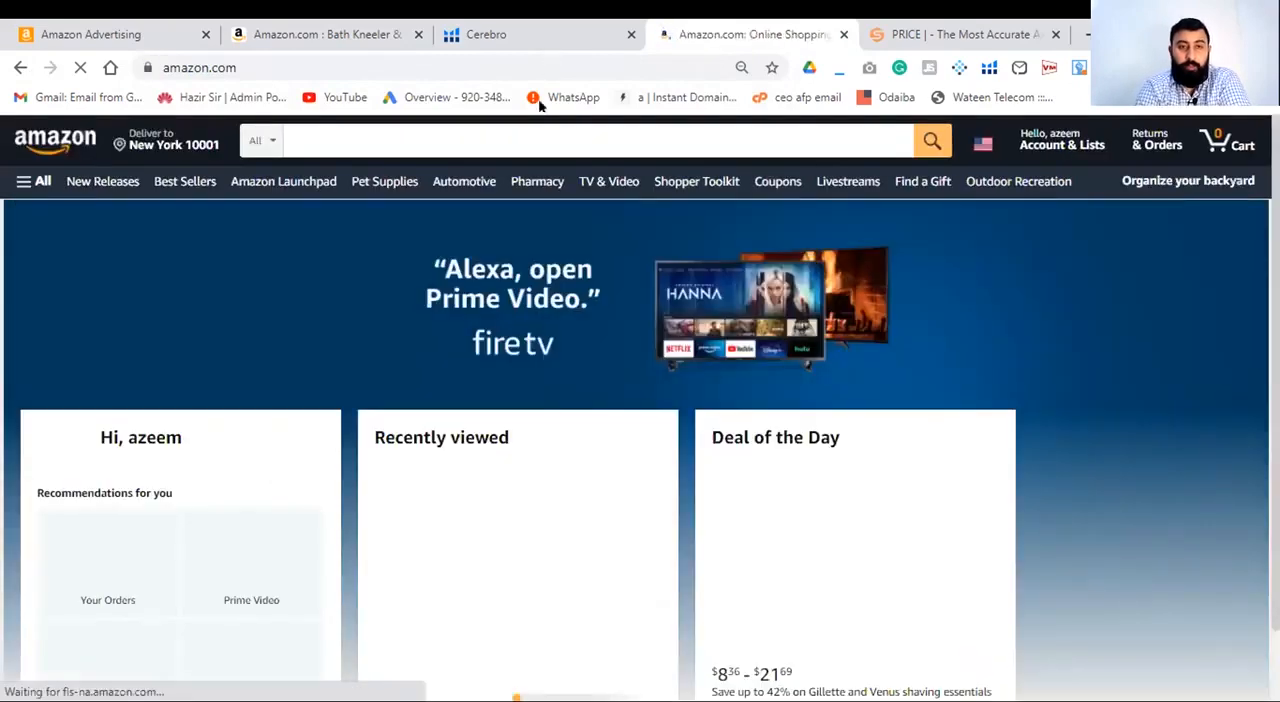
# - Search the Amazon store for "leather gloves"
pyautogui.click(515, 132)
pyautogui.write('leat')
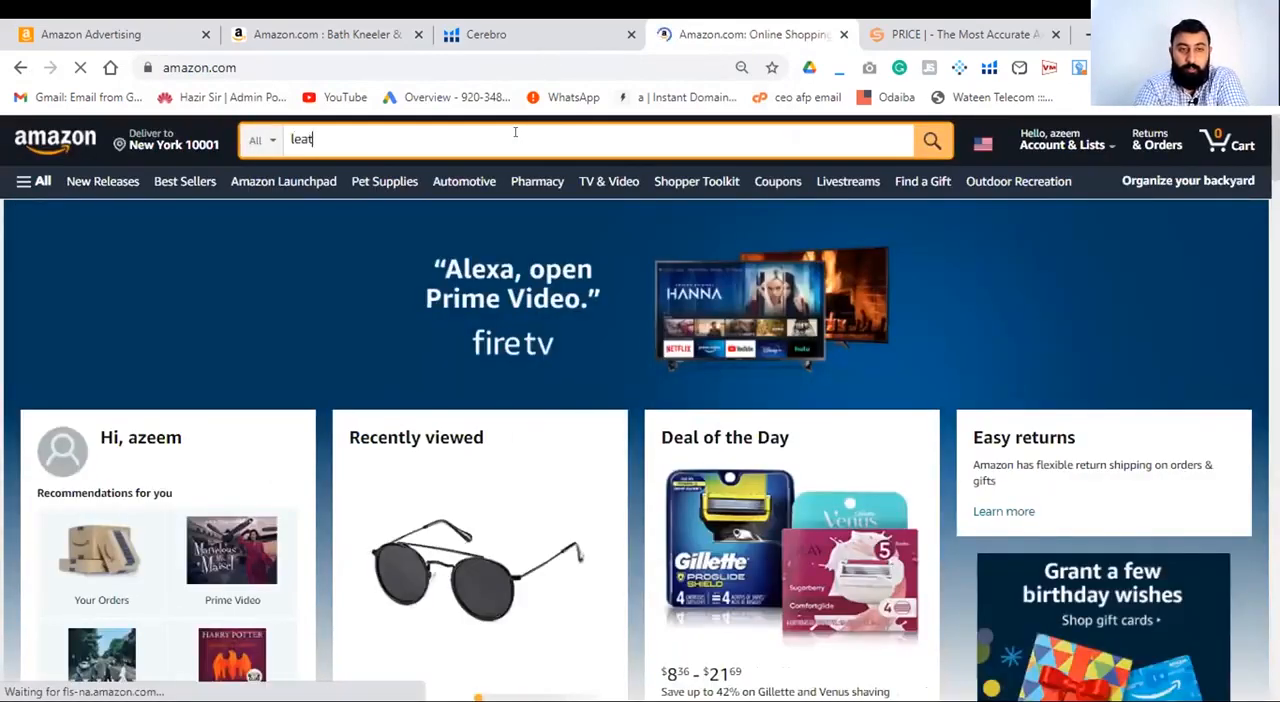
pyautogui.write('her gloves')
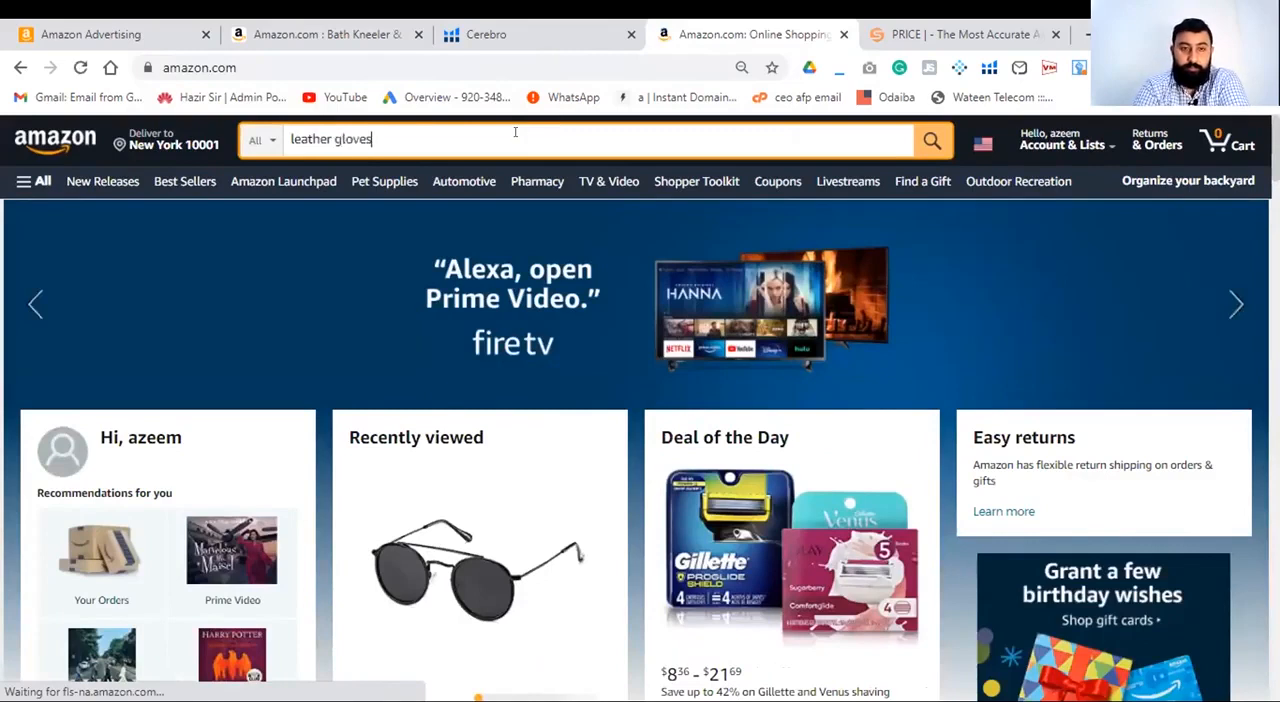
pyautogui.press('Return')
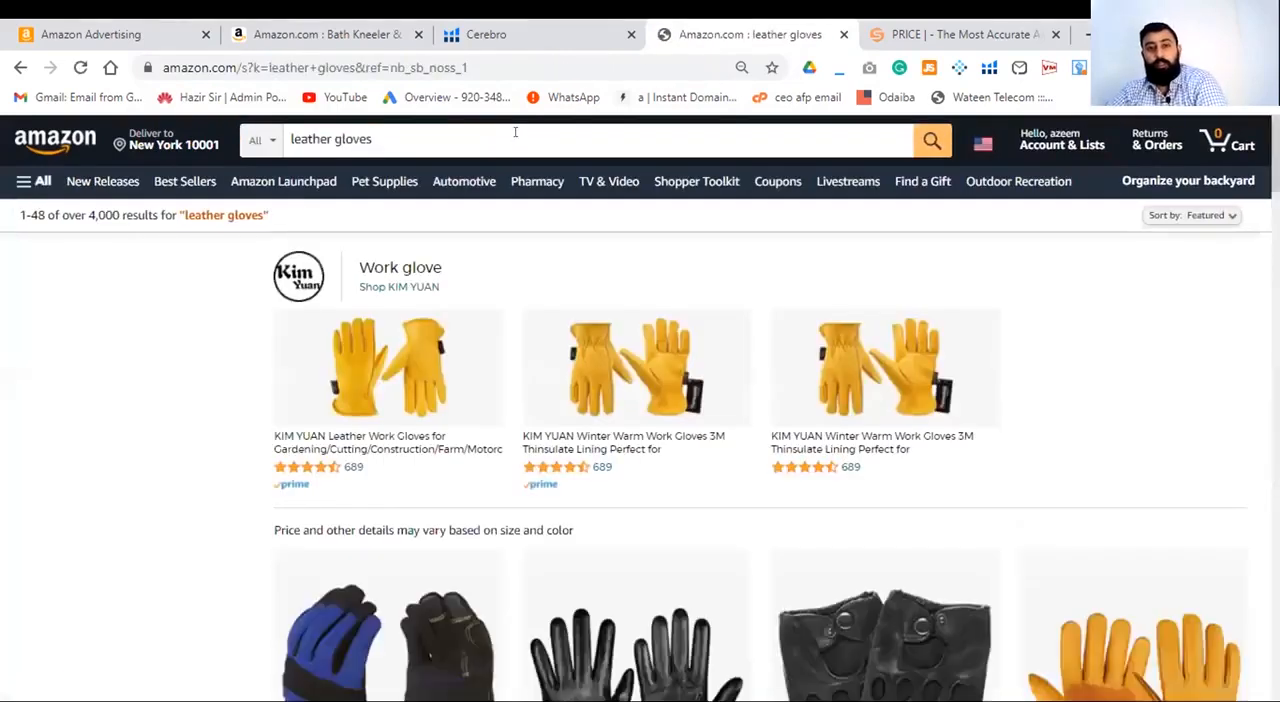
# - Examine the leather gloves results for sponsored listings and their positions, and open the ad explanation for the Riparo driving gloves
pyautogui.scroll(-1, 773, 357)
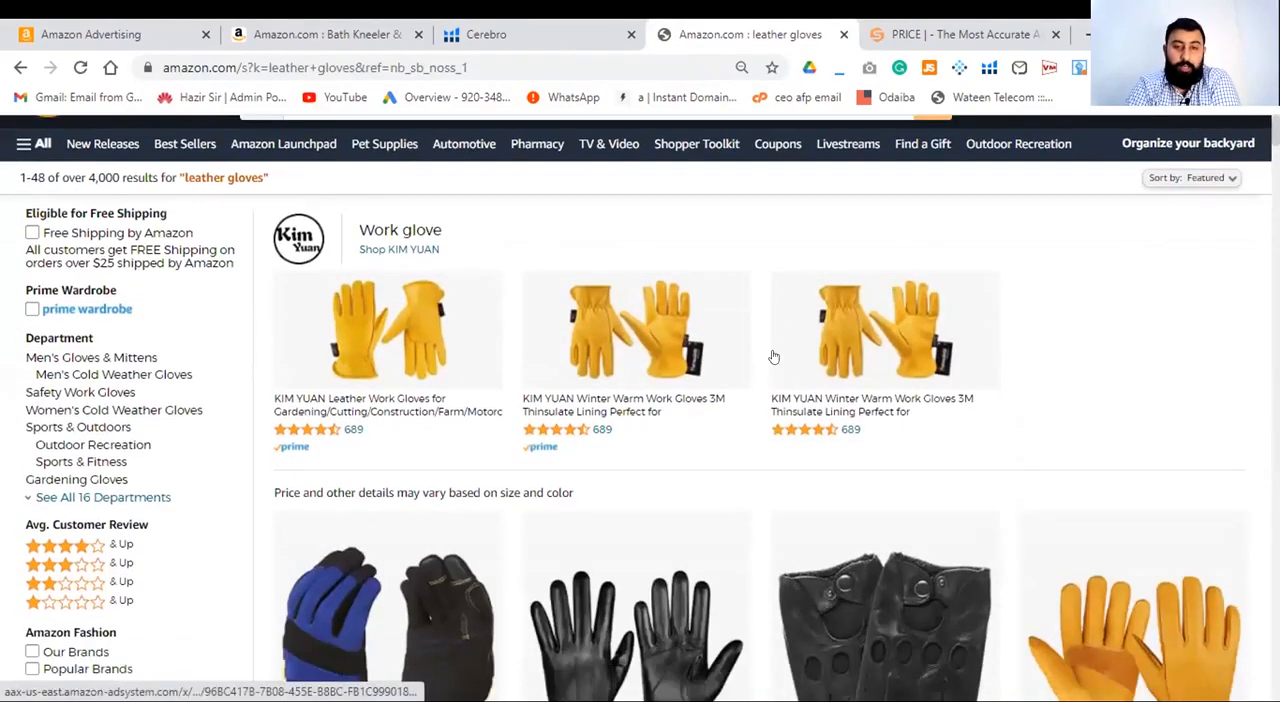
pyautogui.scroll(-4, 773, 356)
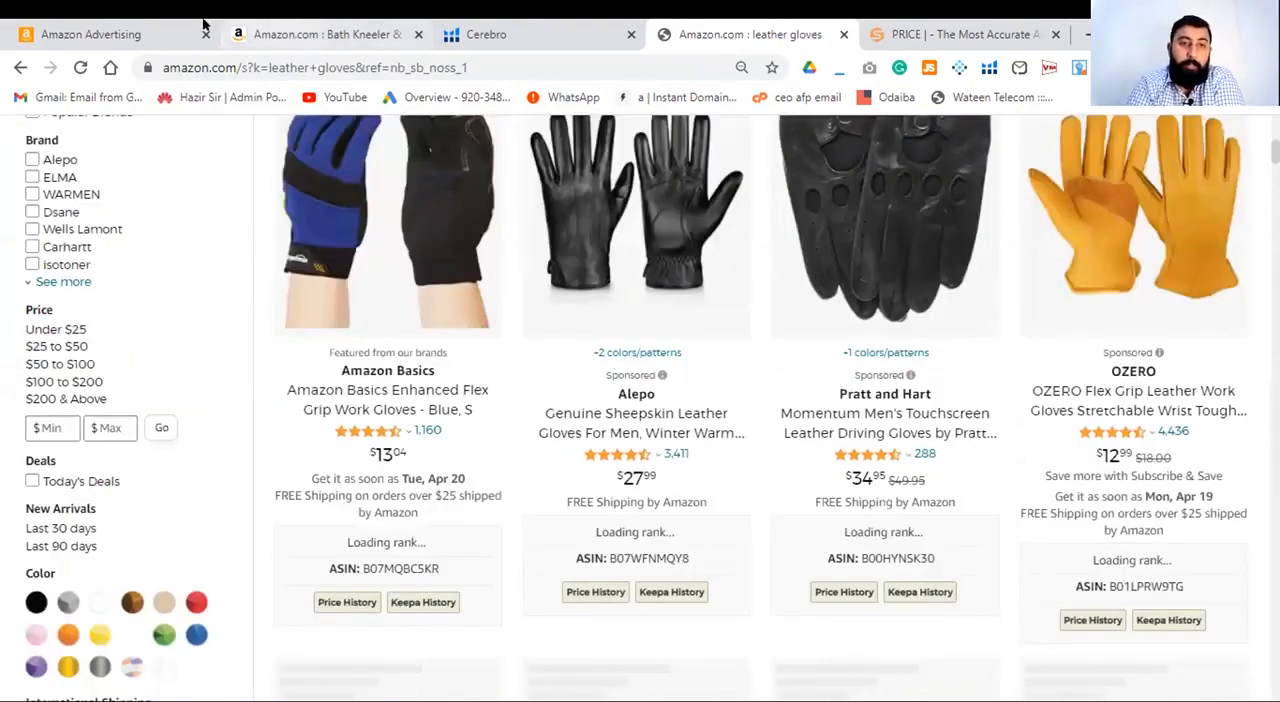
pyautogui.click(167, 37)
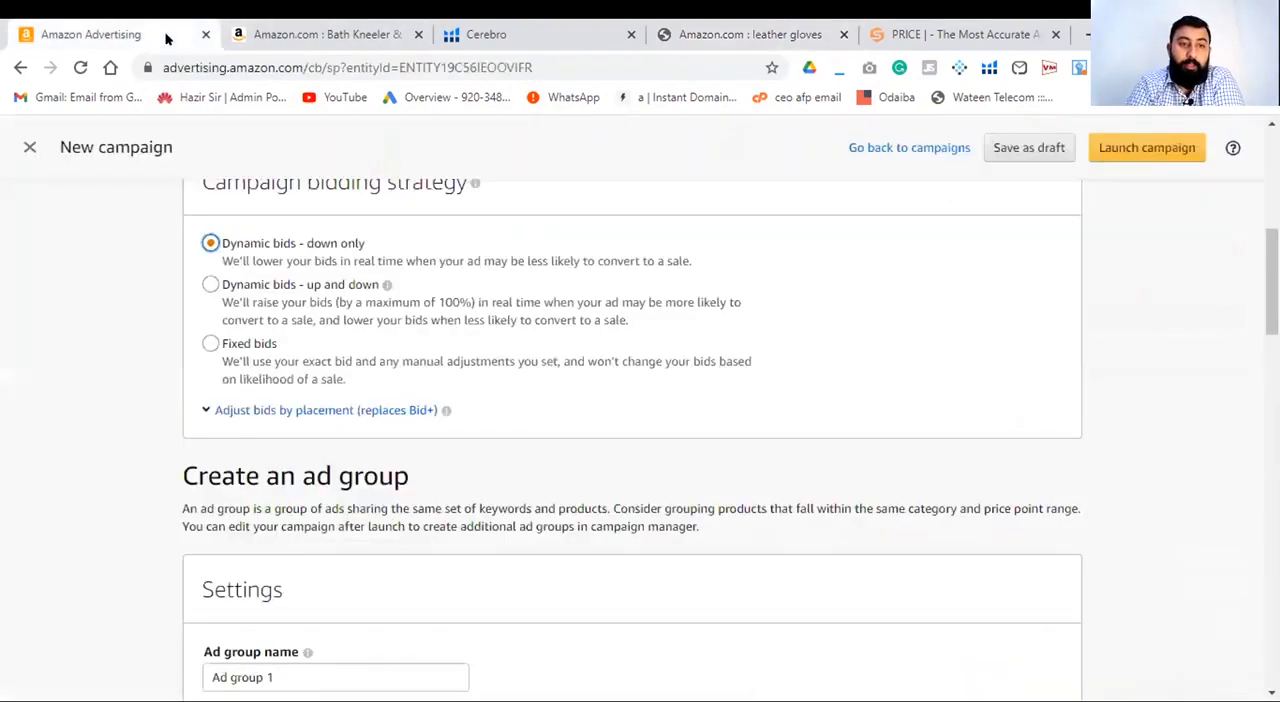
pyautogui.click(750, 30)
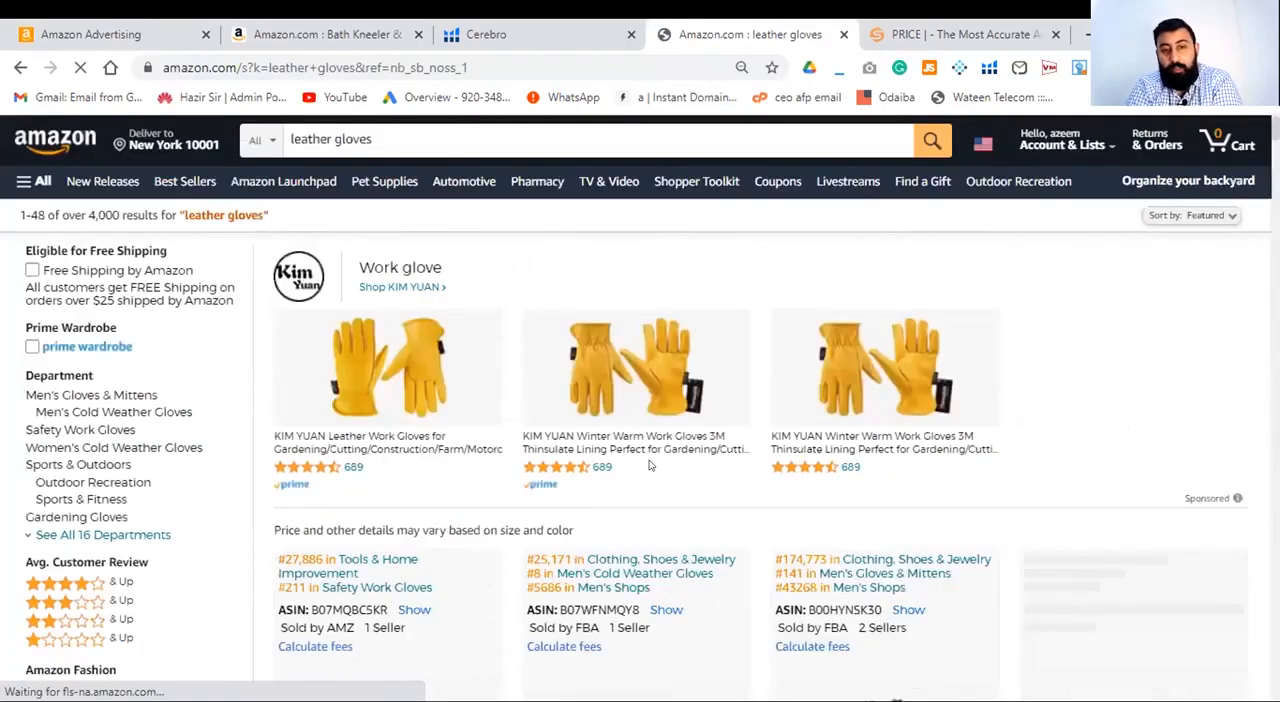
pyautogui.scroll(-6, 650, 466)
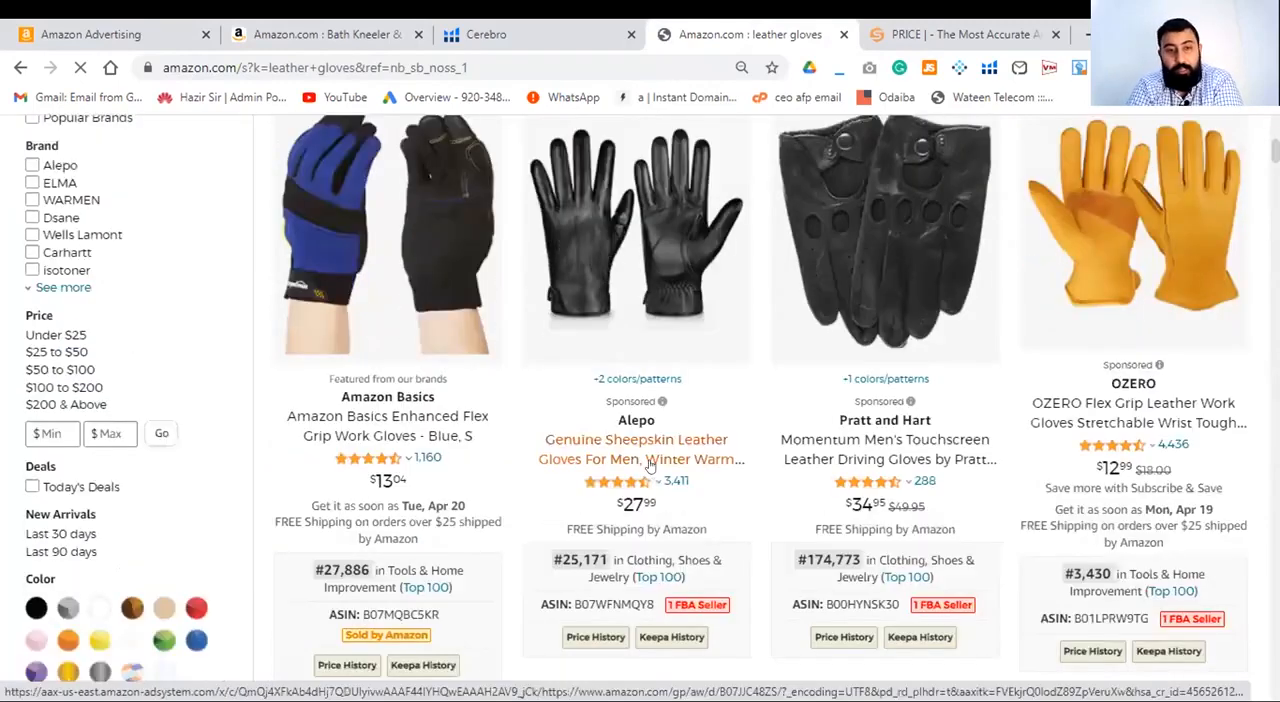
pyautogui.scroll(1, 650, 466)
pyautogui.scroll(-1, 650, 466)
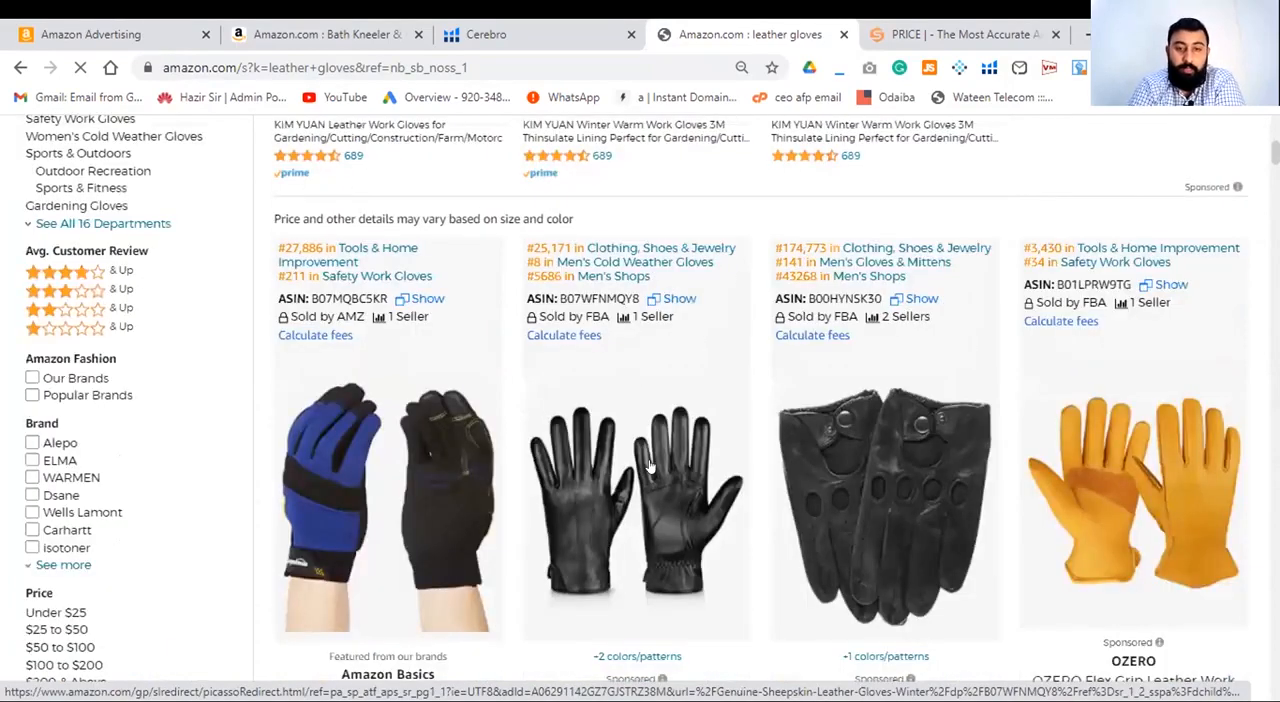
pyautogui.scroll(-4, 650, 466)
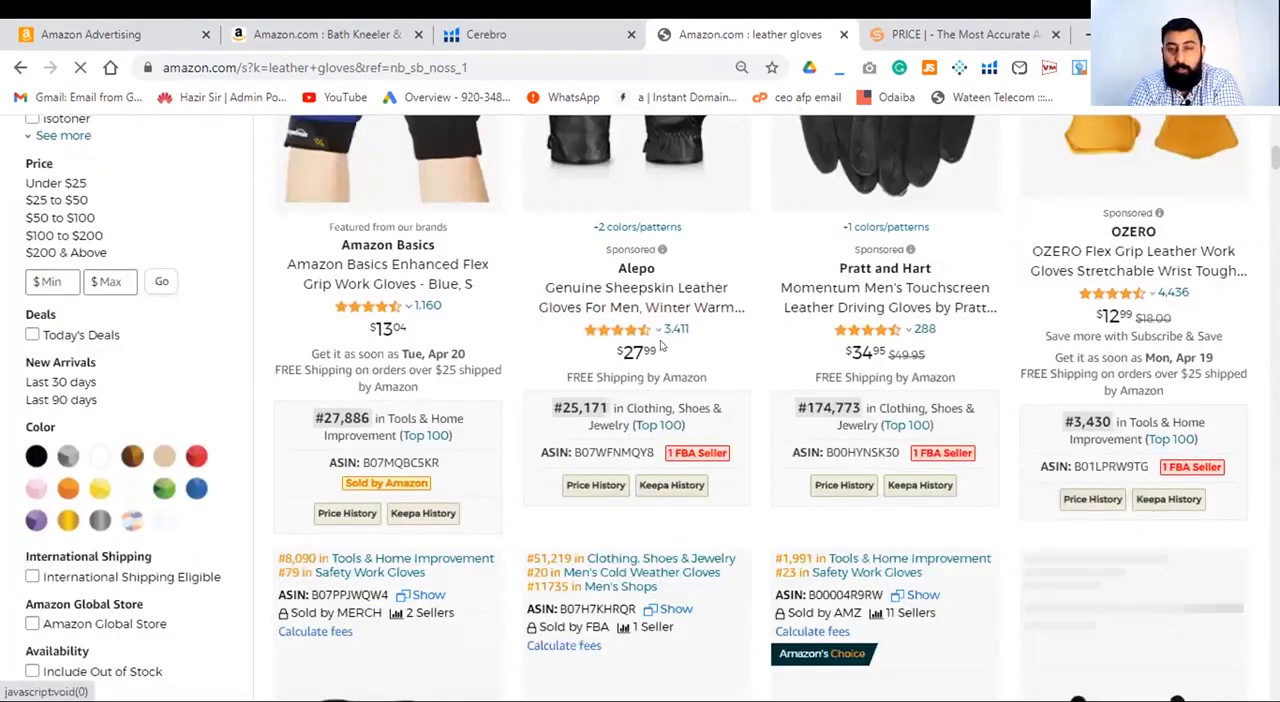
pyautogui.scroll(-3, 557, 495)
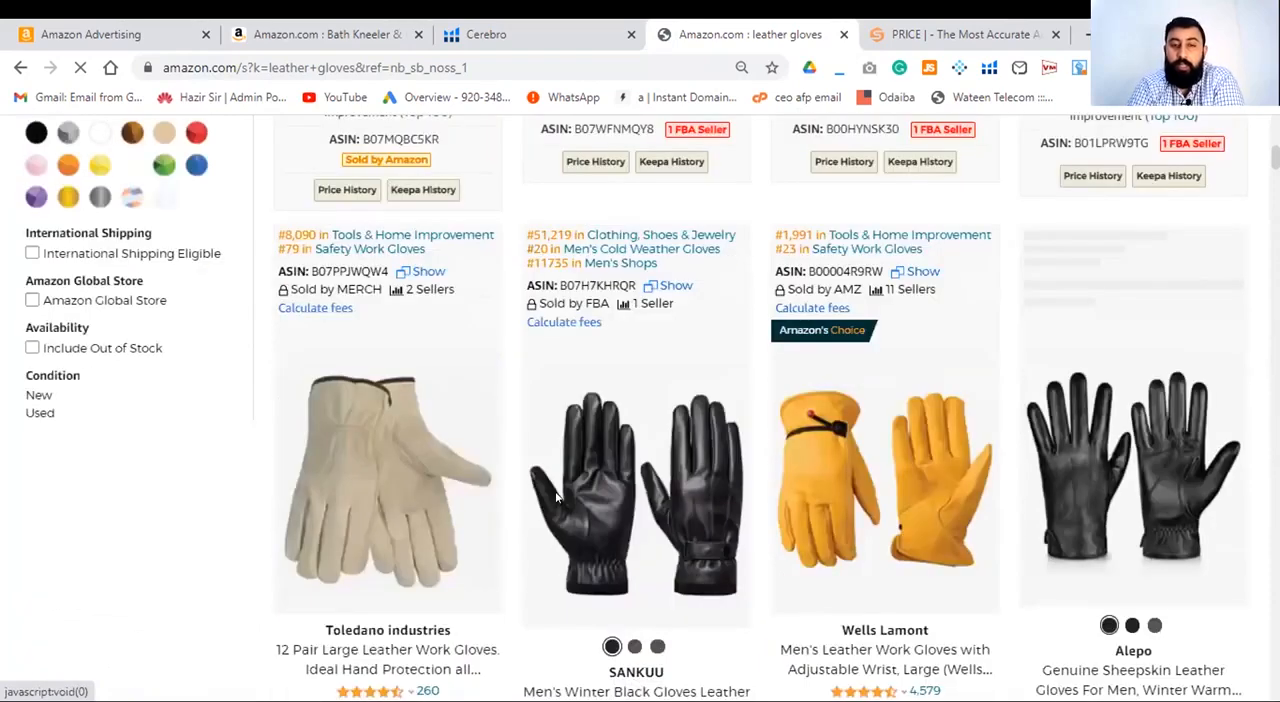
pyautogui.scroll(-6, 557, 495)
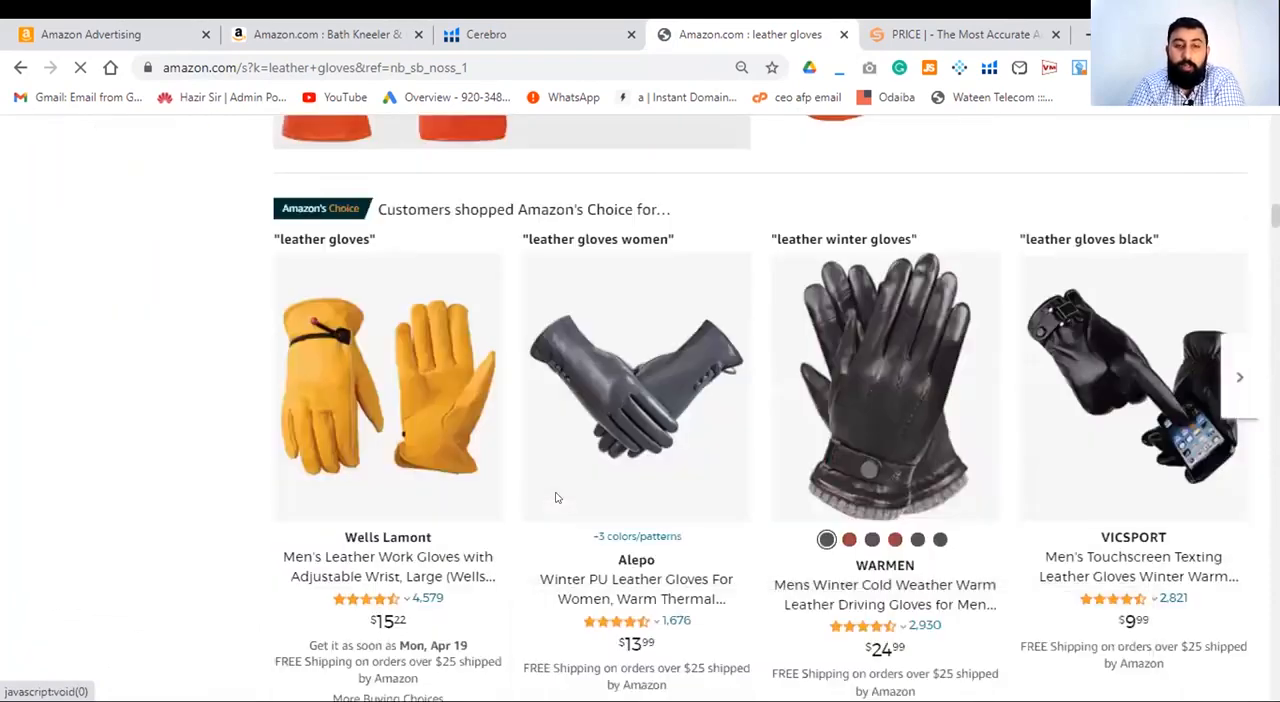
pyautogui.scroll(-3, 555, 497)
pyautogui.scroll(-4, 551, 498)
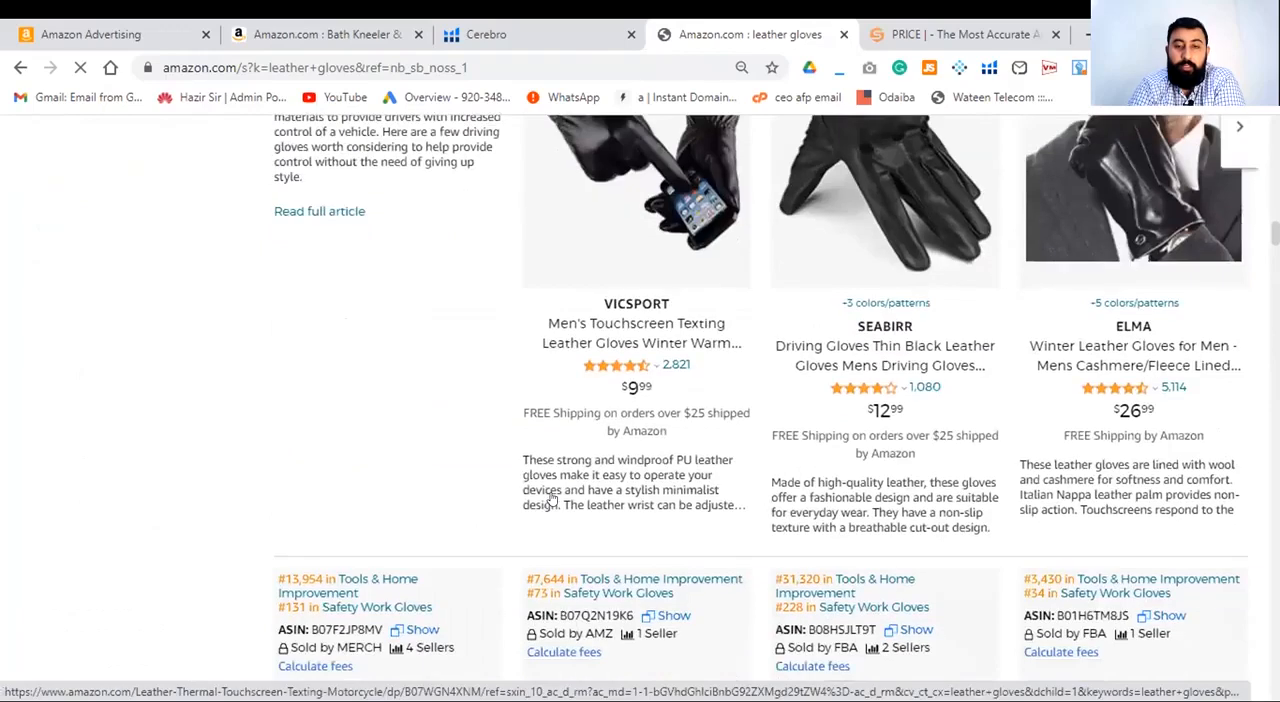
pyautogui.scroll(-3, 555, 497)
pyautogui.scroll(-2, 557, 497)
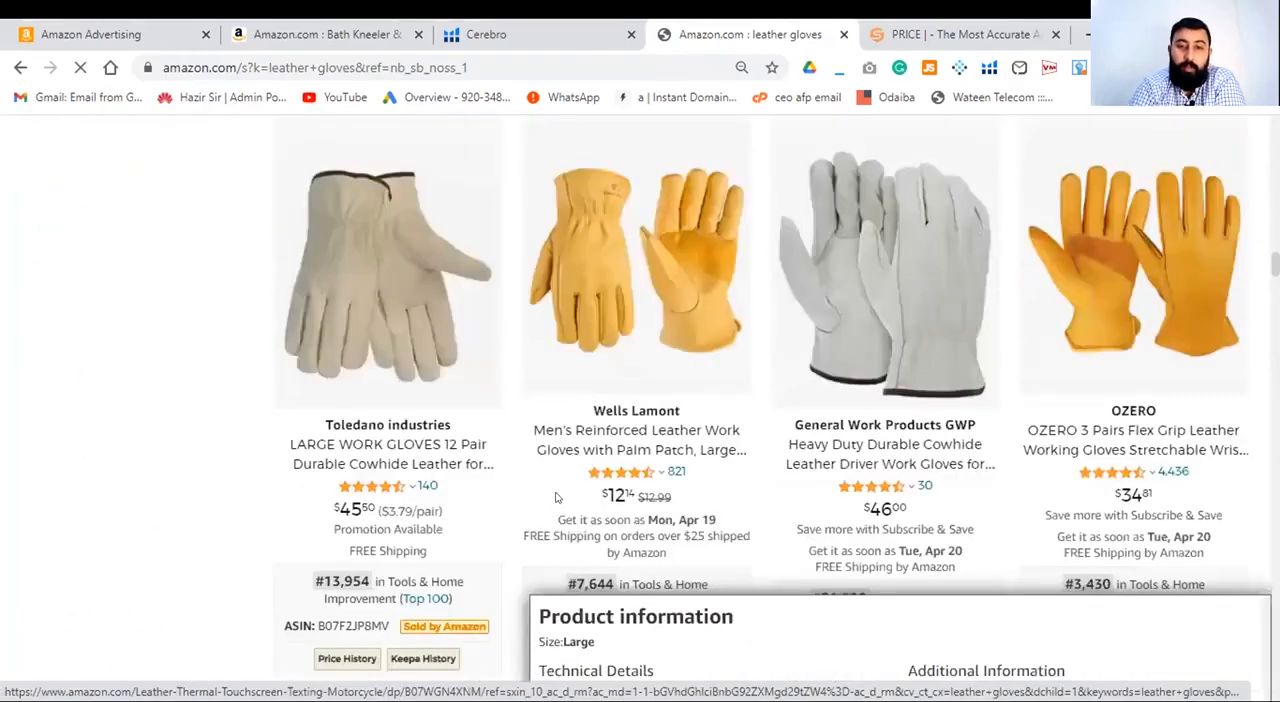
pyautogui.scroll(-3, 557, 497)
pyautogui.scroll(-4, 556, 496)
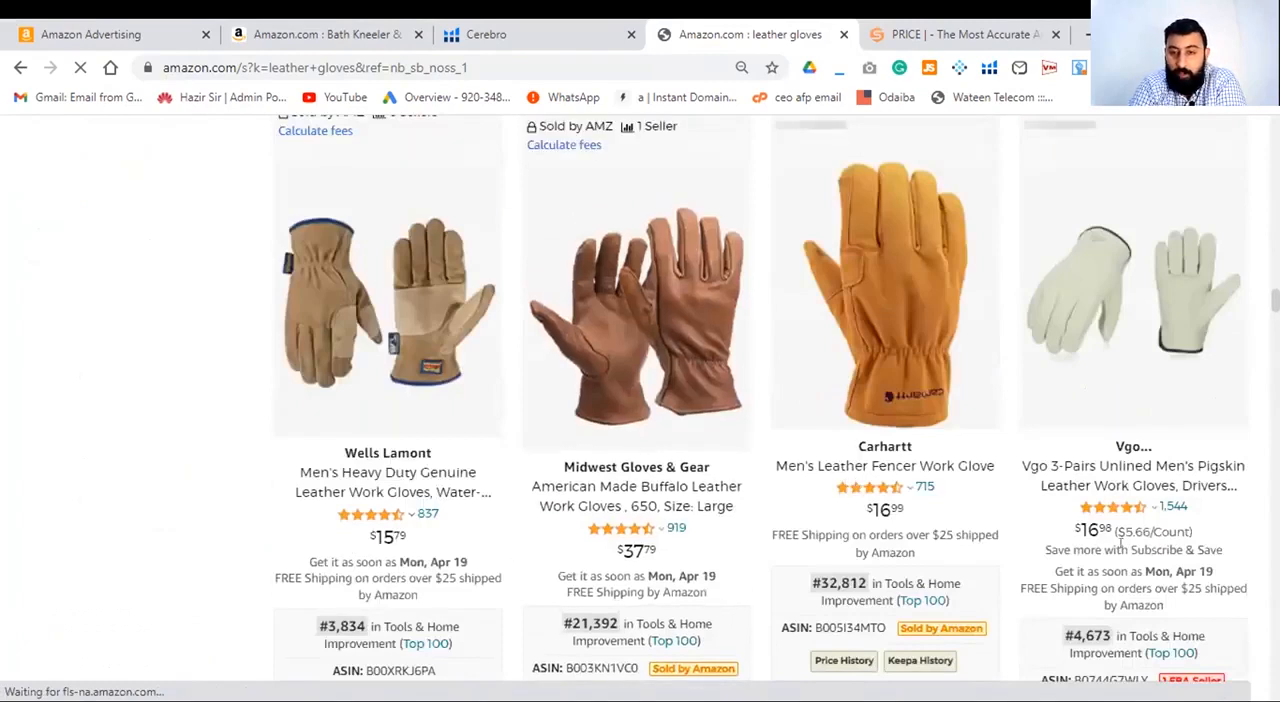
pyautogui.scroll(-2, 932, 551)
pyautogui.scroll(-4, 932, 551)
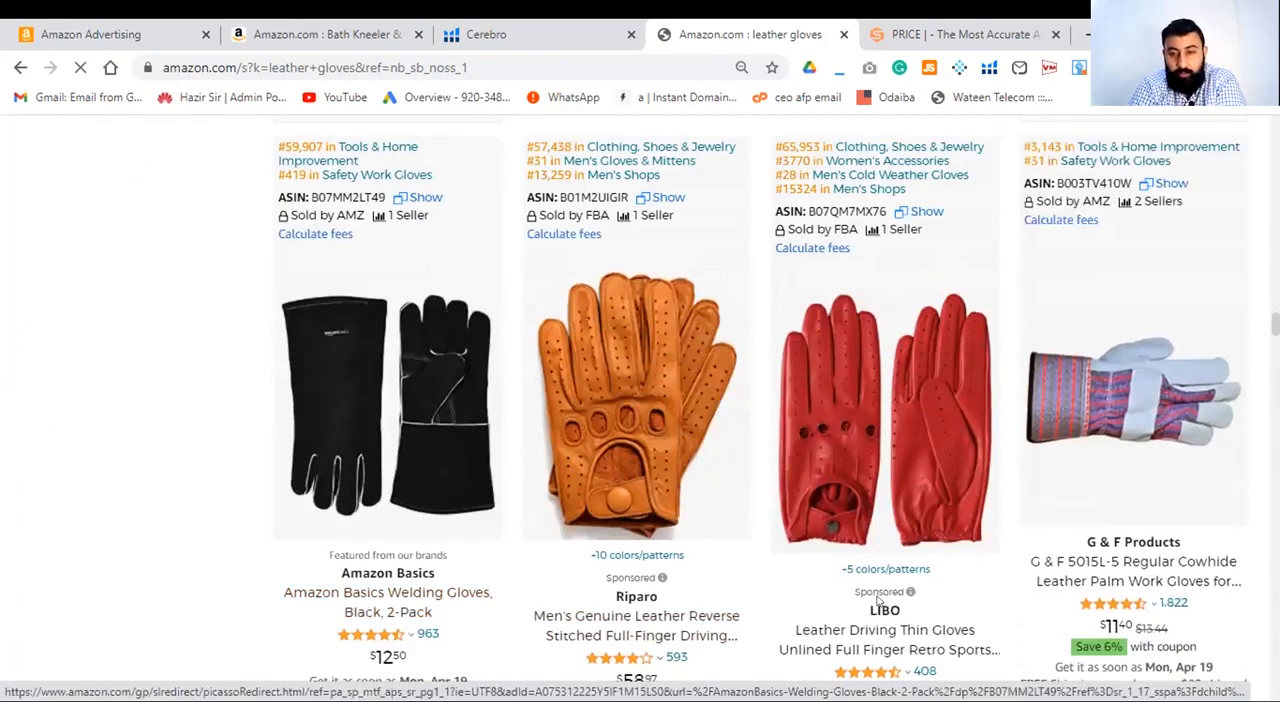
pyautogui.click(631, 574)
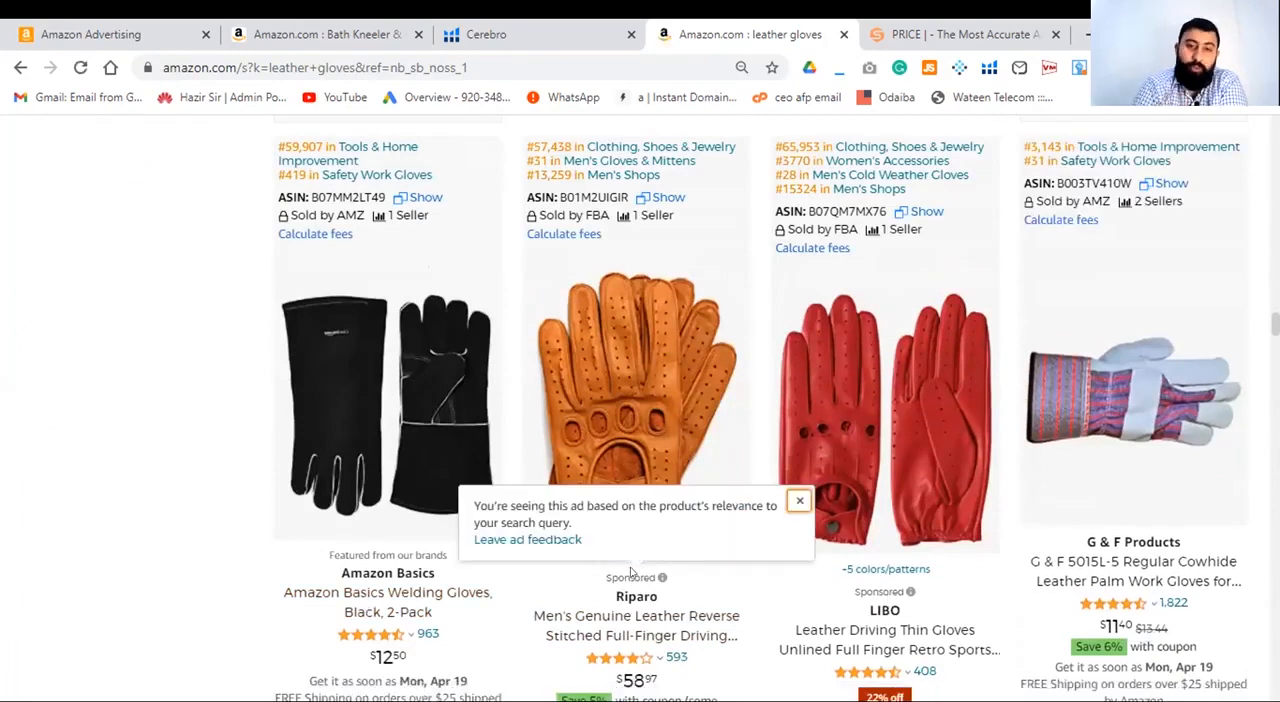
# - Return to the new campaign in Amazon Advertising and rename the ad group as "first ppc auto campaign"
pyautogui.click(352, 40)
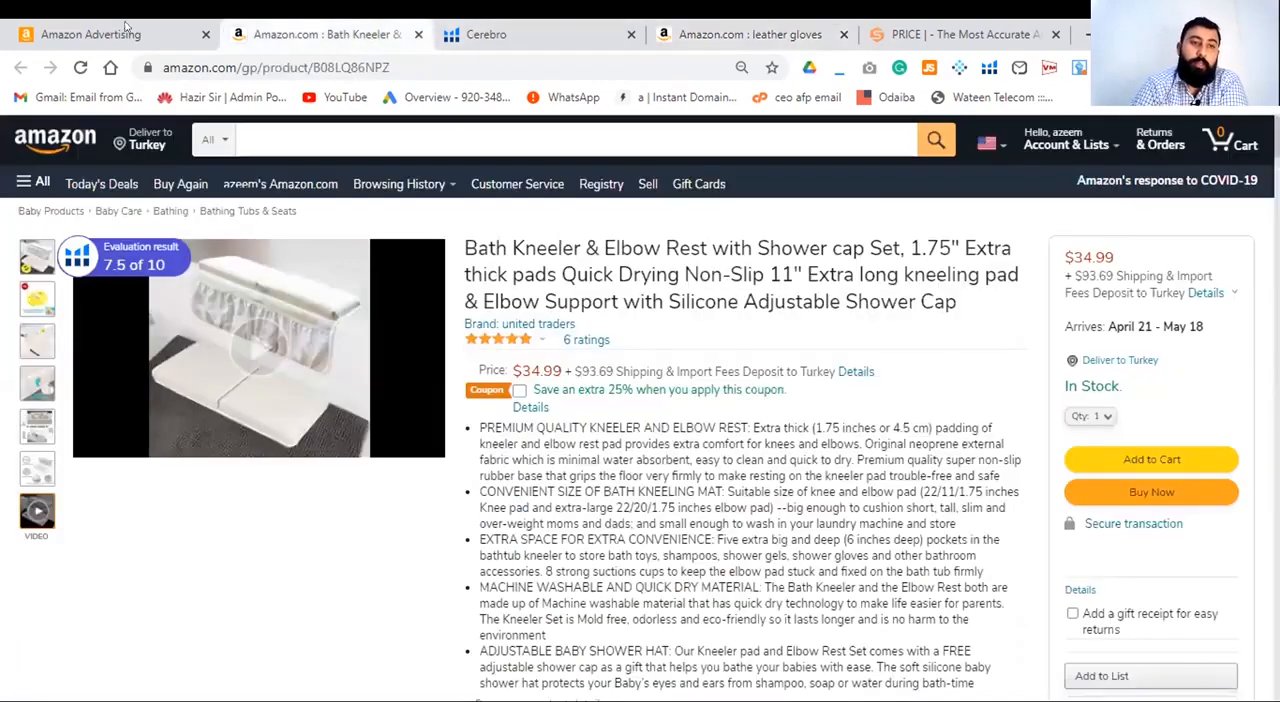
pyautogui.click(112, 32)
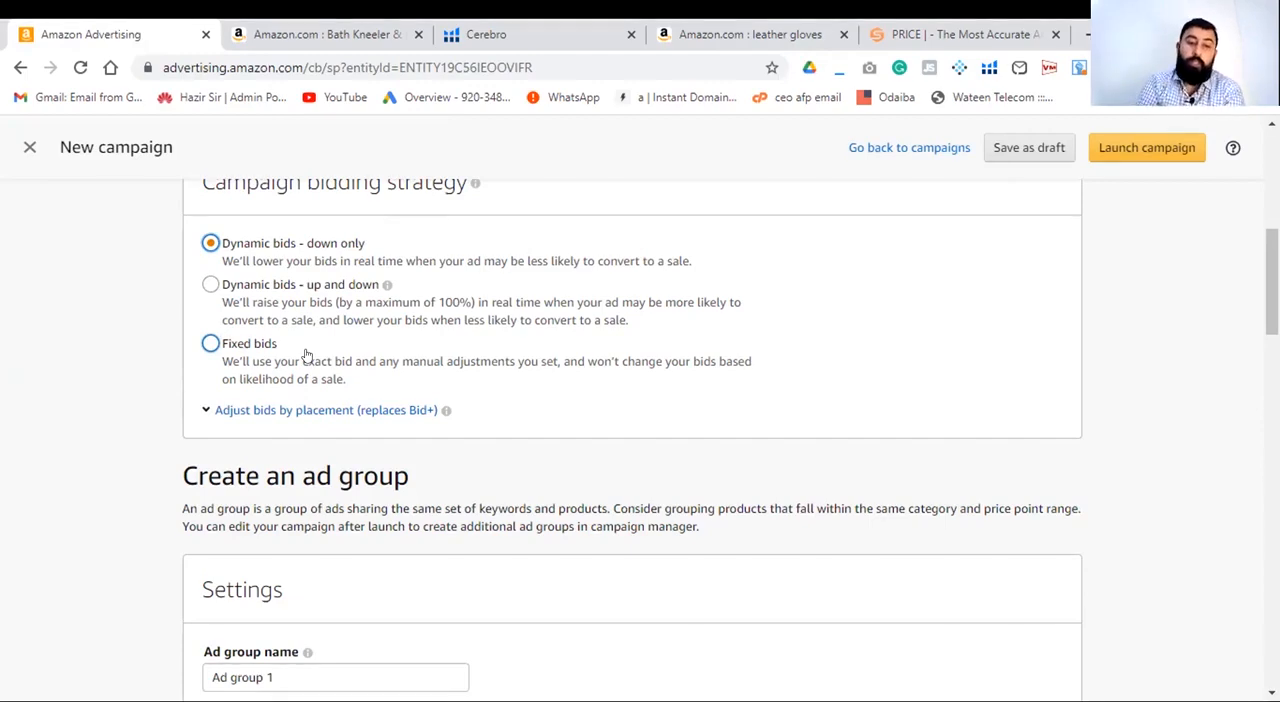
pyautogui.scroll(-3, 502, 580)
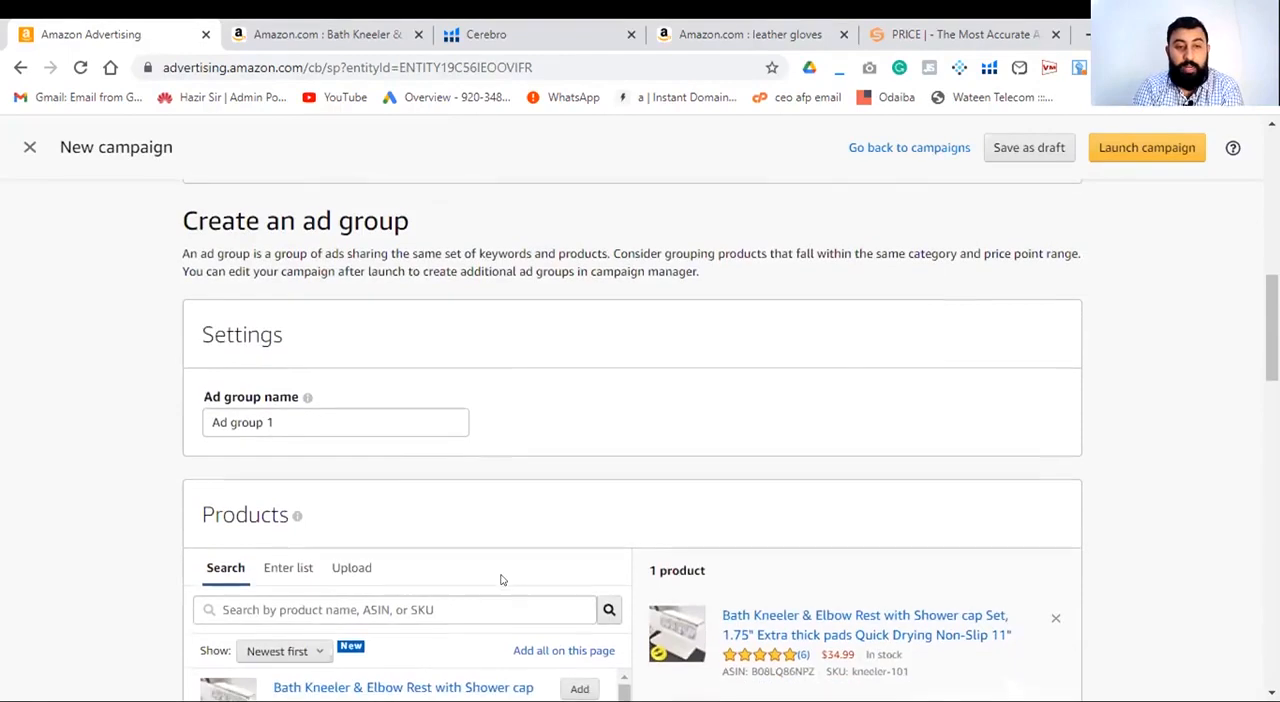
pyautogui.tripleClick(354, 421)
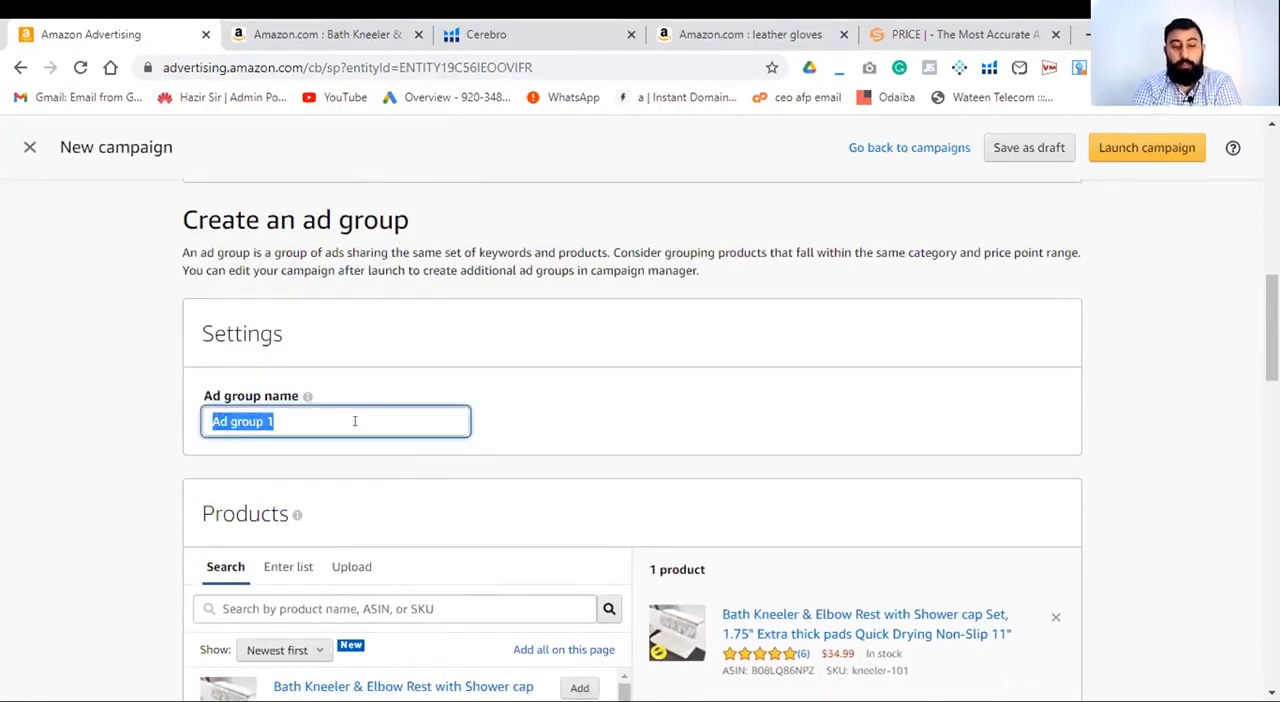
pyautogui.write('au')
pyautogui.press('BackSpace')
pyautogui.press('BackSpace')
pyautogui.write('g')
pyautogui.press('BackSpace')
pyautogui.write('fiest ad')
pyautogui.press('BackSpace')
pyautogui.press('BackSpace')
pyautogui.press('BackSpace')
pyautogui.press('BackSpace')
pyautogui.press('BackSpace')
pyautogui.press('BackSpace')
pyautogui.write('rst ppc au')
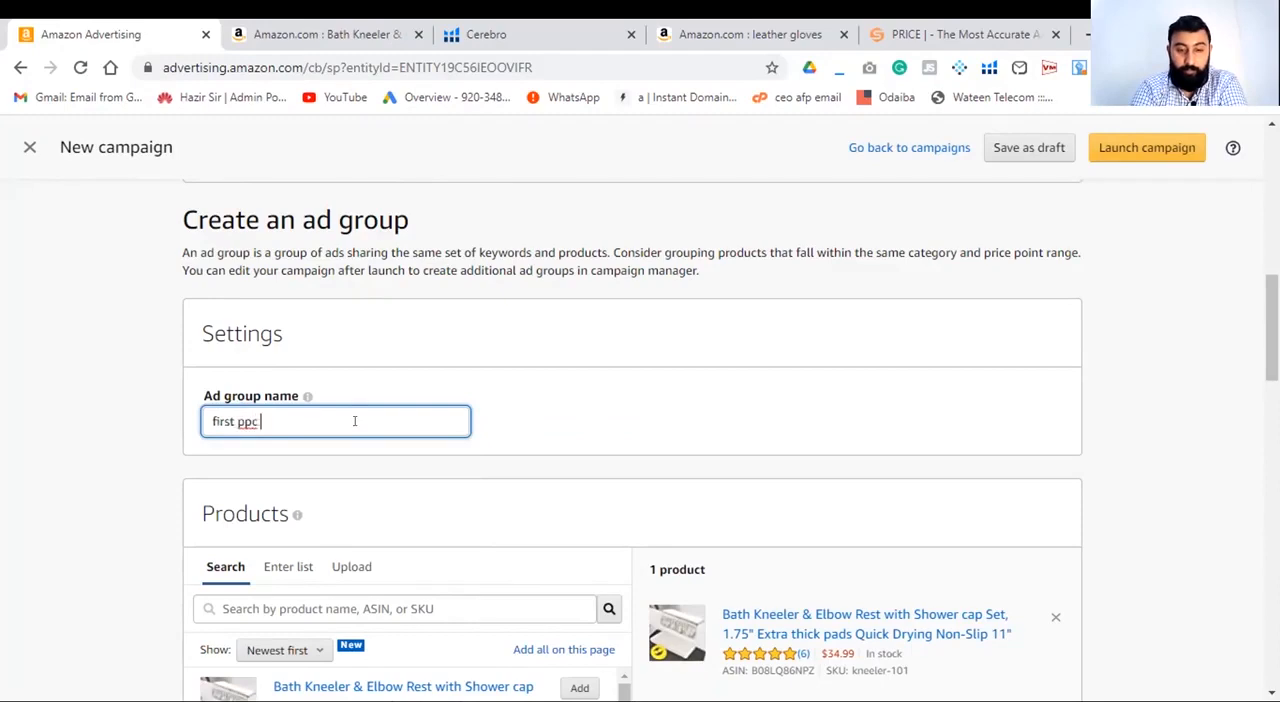
pyautogui.press('BackSpace')
pyautogui.write('uto campaign')
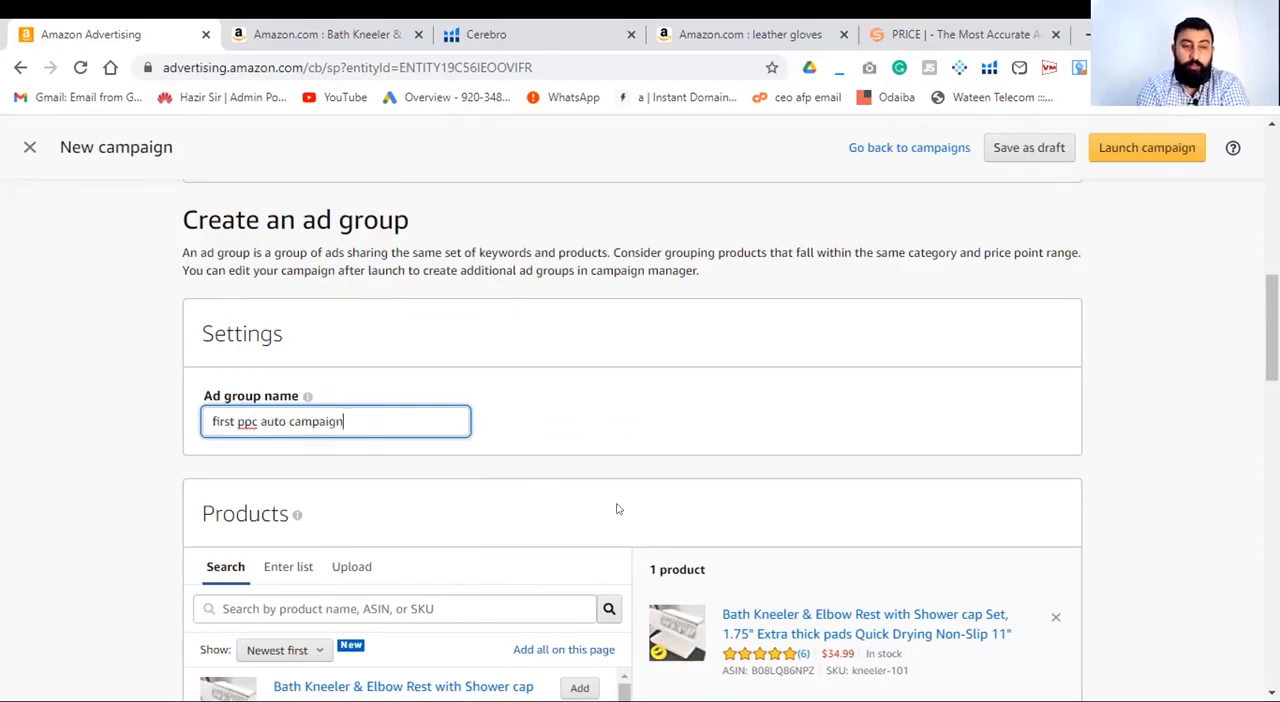
# - Review the default bid under Automatic Targeting and the negative keyword targeting section of the campaign
pyautogui.scroll(-3, 616, 508)
pyautogui.scroll(-14, 1080, 616)
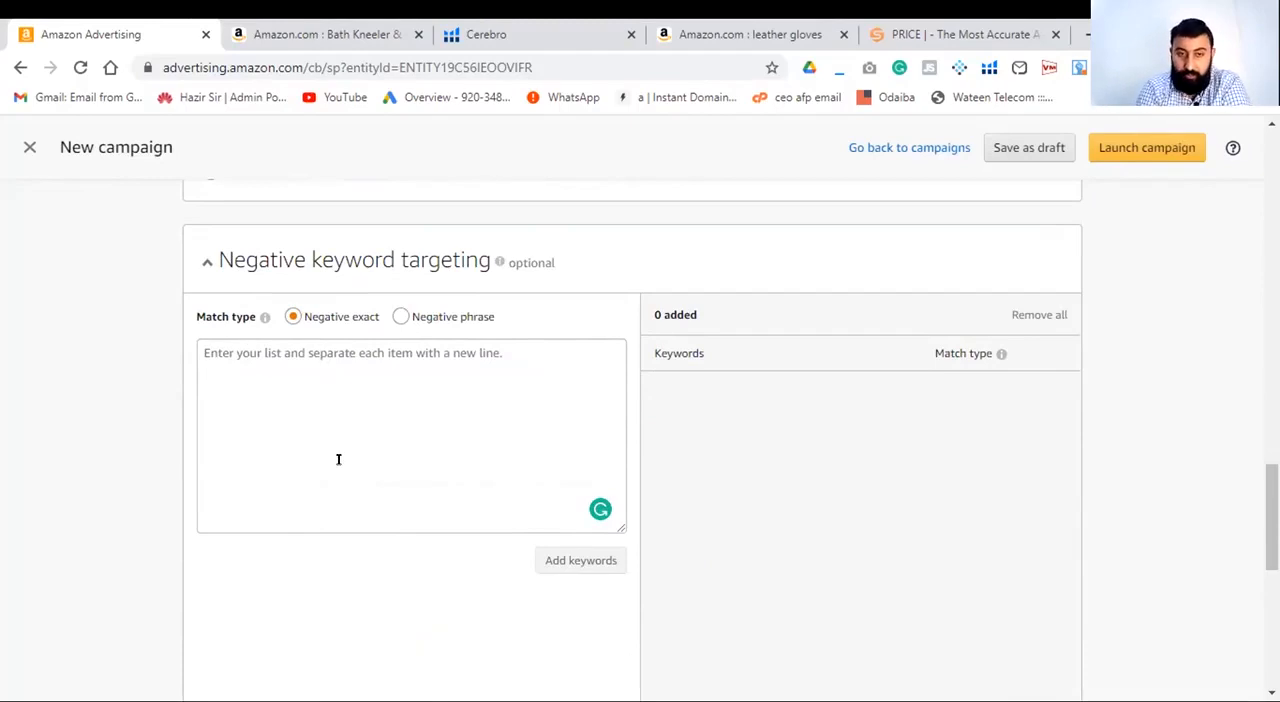
pyautogui.scroll(3, 414, 457)
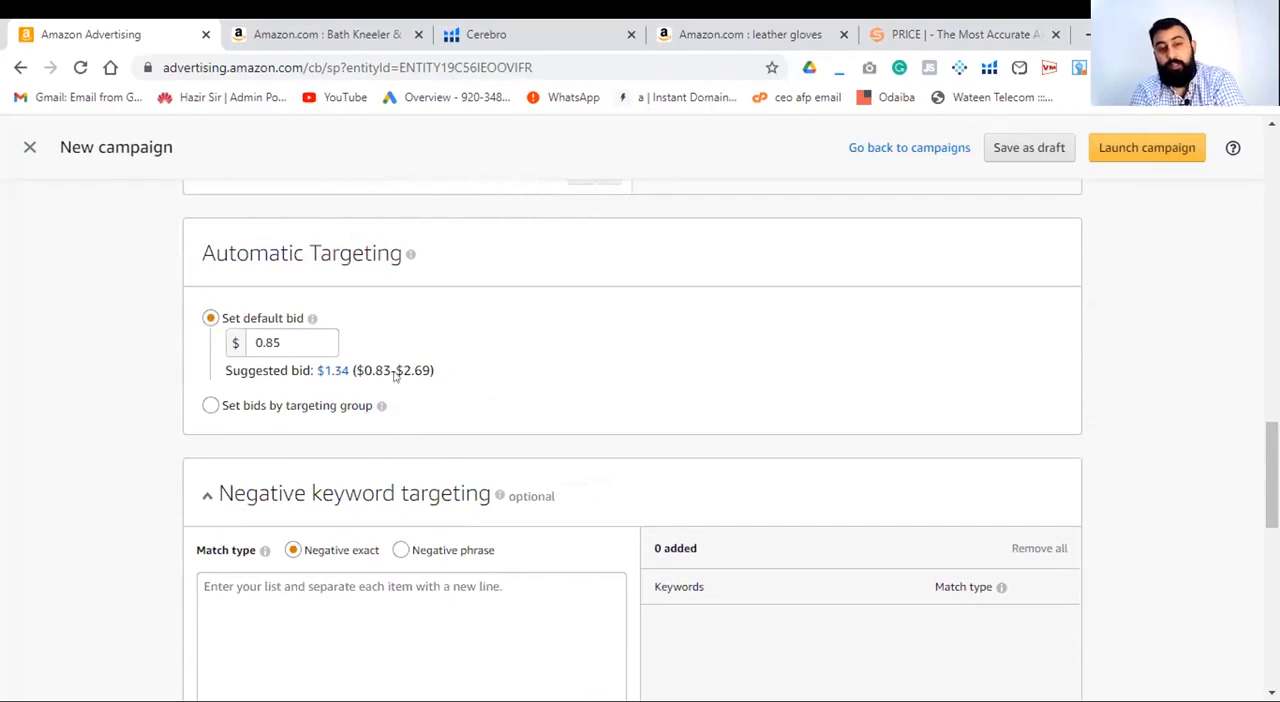
pyautogui.scroll(-8, 566, 590)
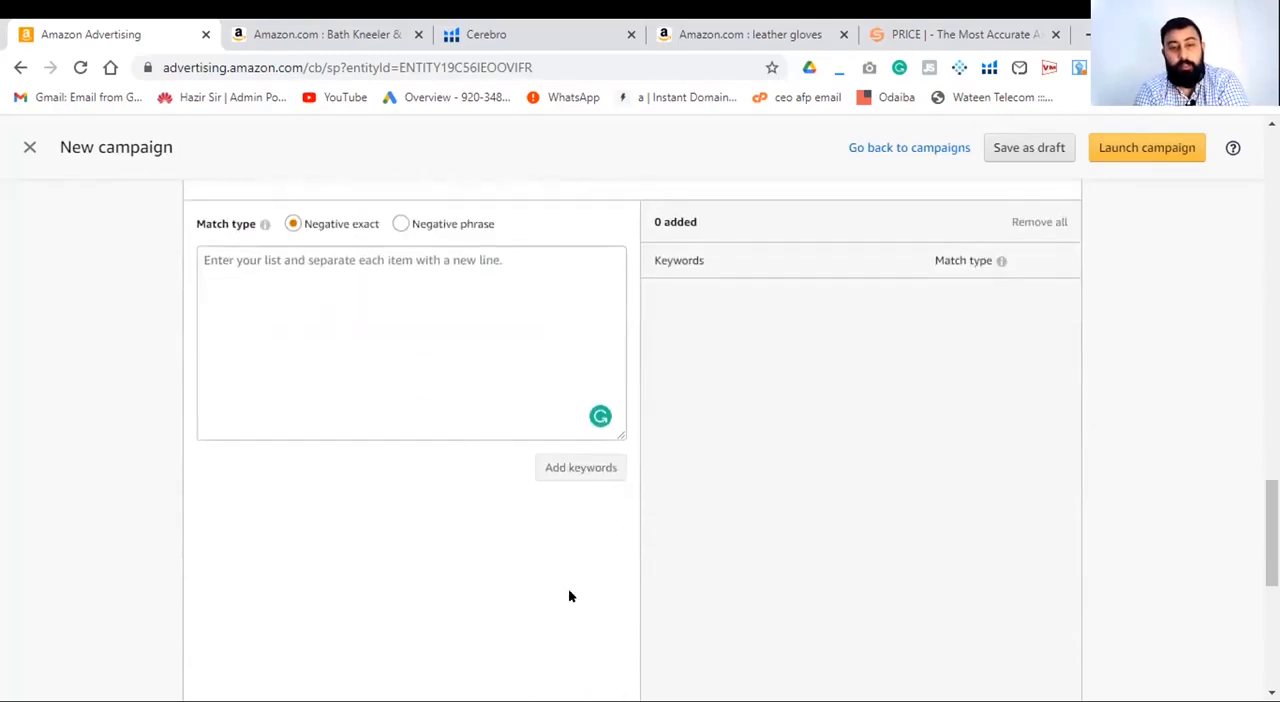
# - Review the new campaign's bidding strategy, ad group name, selected bath kneeler product, default bid and negative keyword targeting section
pyautogui.scroll(5, 566, 597)
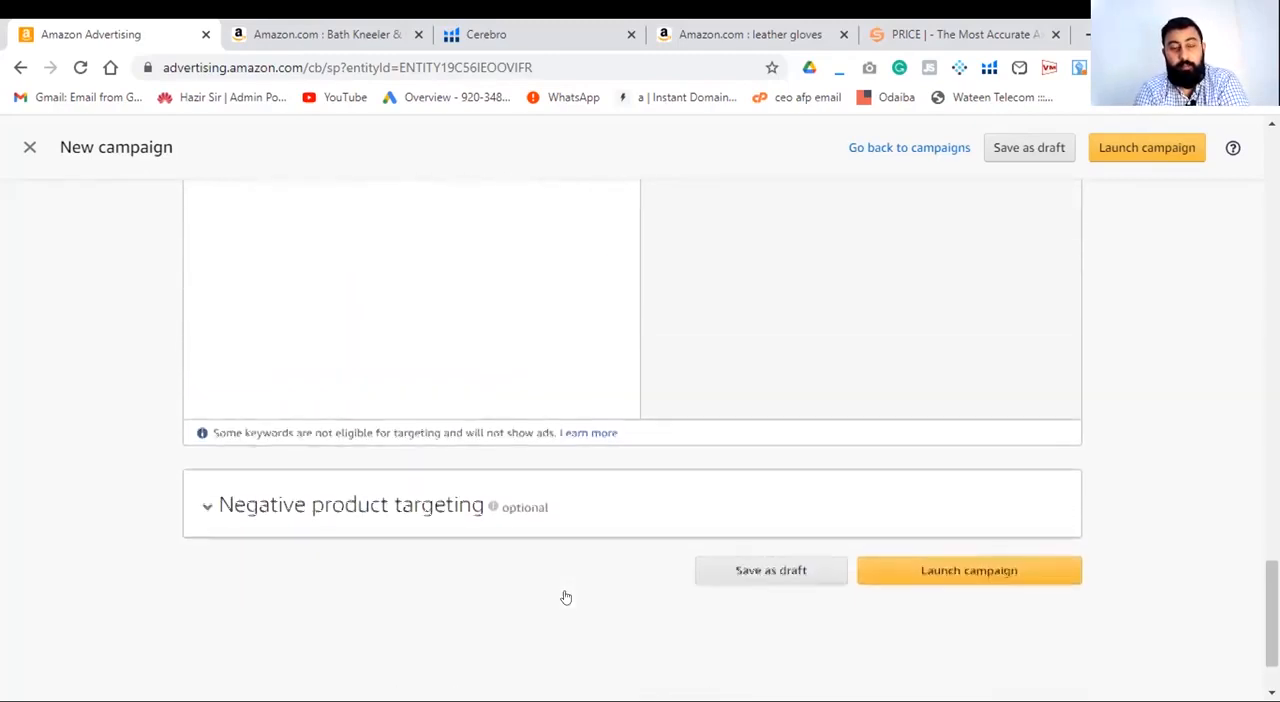
pyautogui.scroll(20, 568, 596)
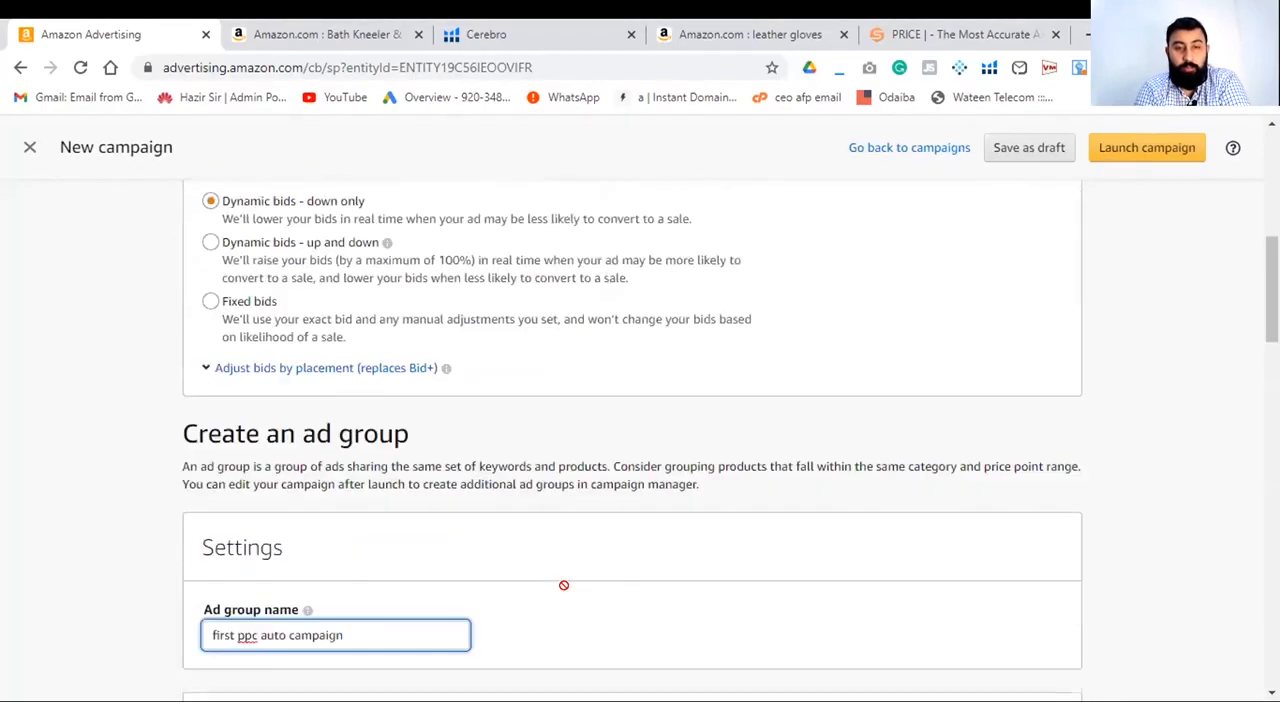
pyautogui.scroll(-4, 566, 590)
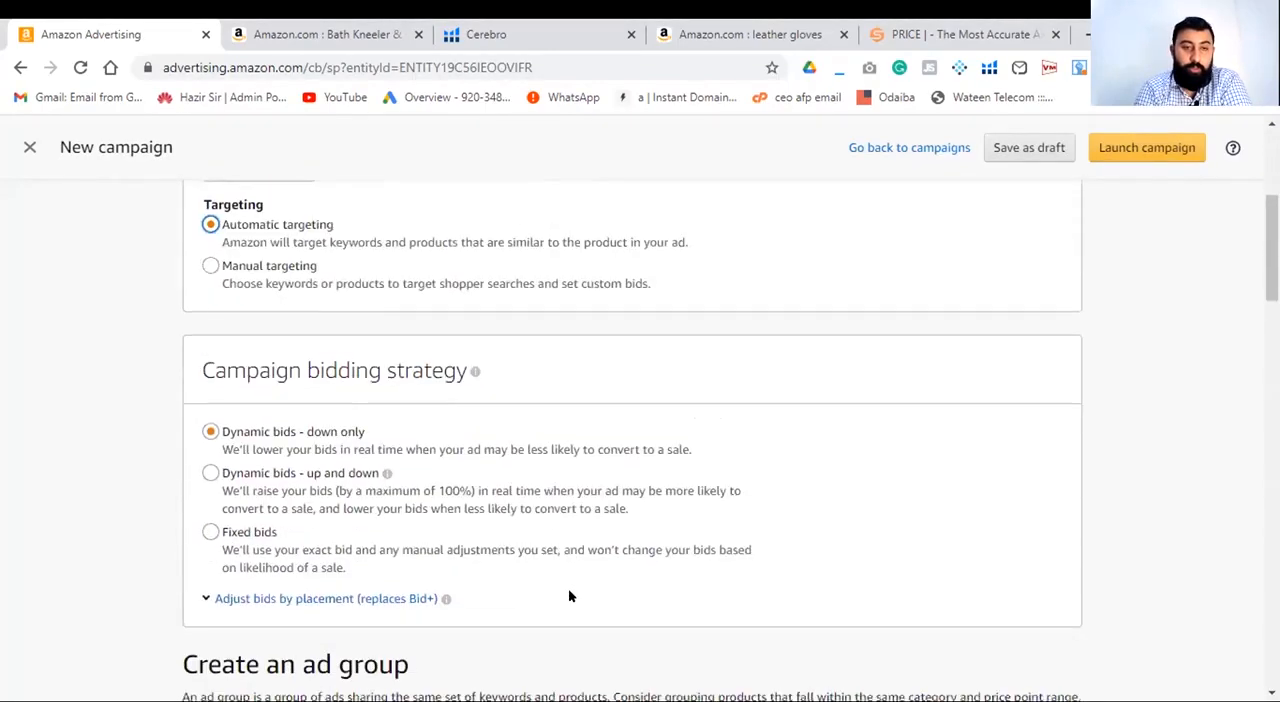
pyautogui.scroll(-2, 568, 592)
pyautogui.scroll(-6, 568, 596)
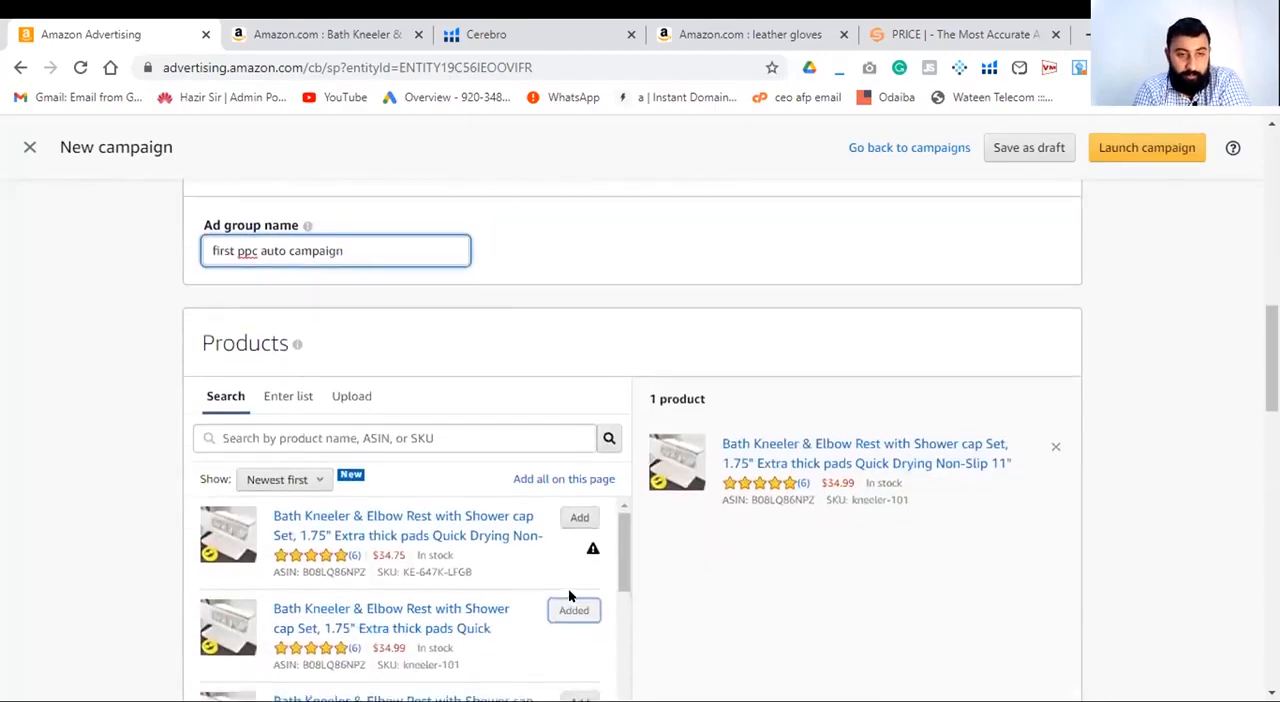
pyautogui.scroll(-4, 569, 596)
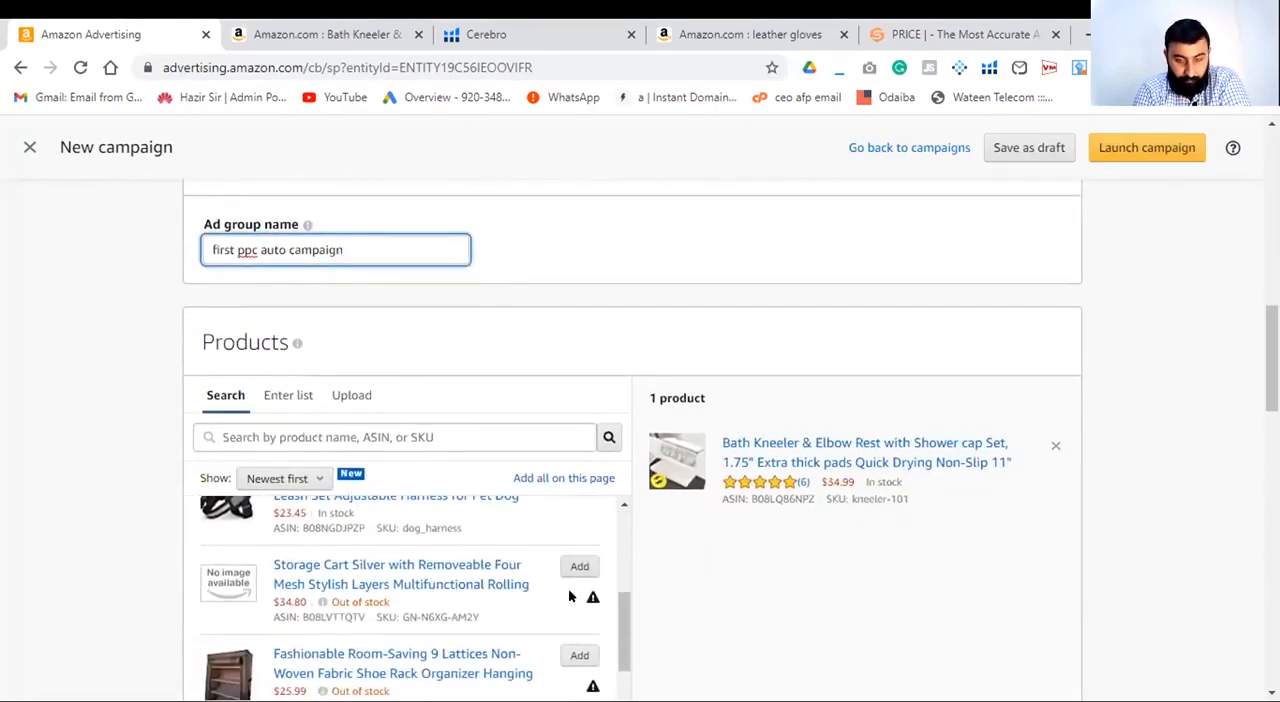
pyautogui.scroll(-3, 727, 600)
pyautogui.scroll(-2, 728, 601)
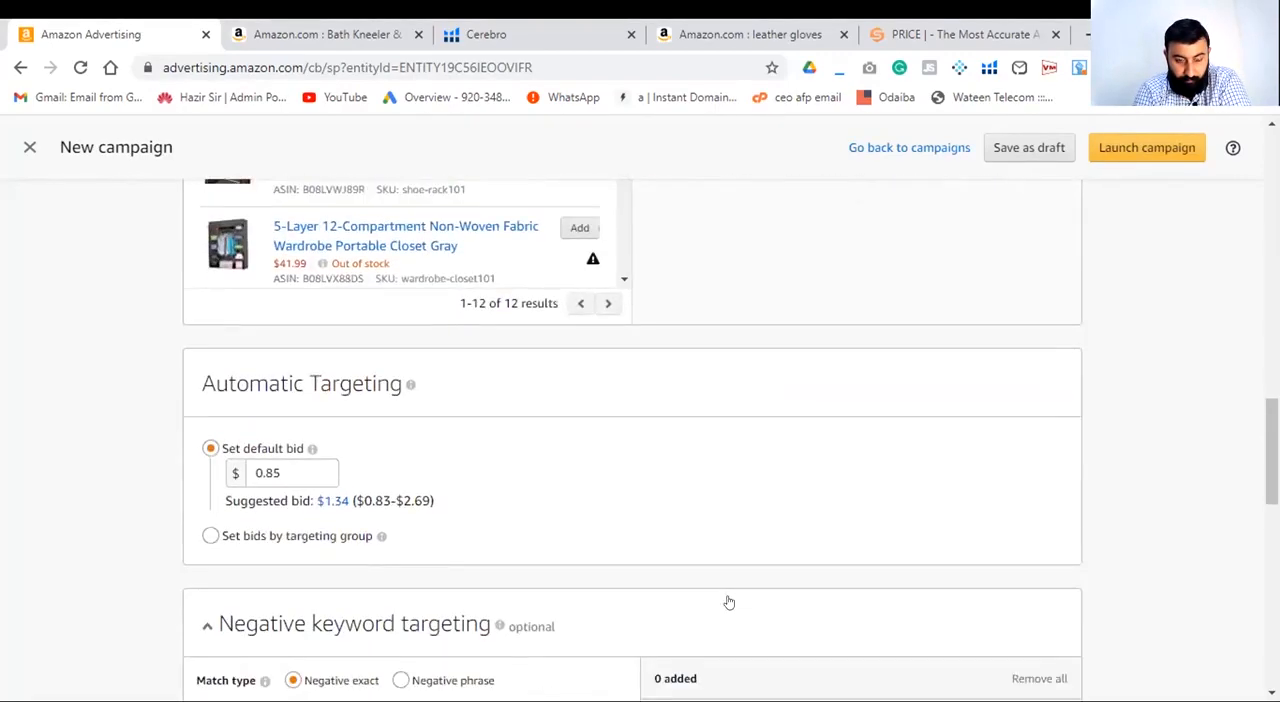
pyautogui.scroll(-1, 726, 600)
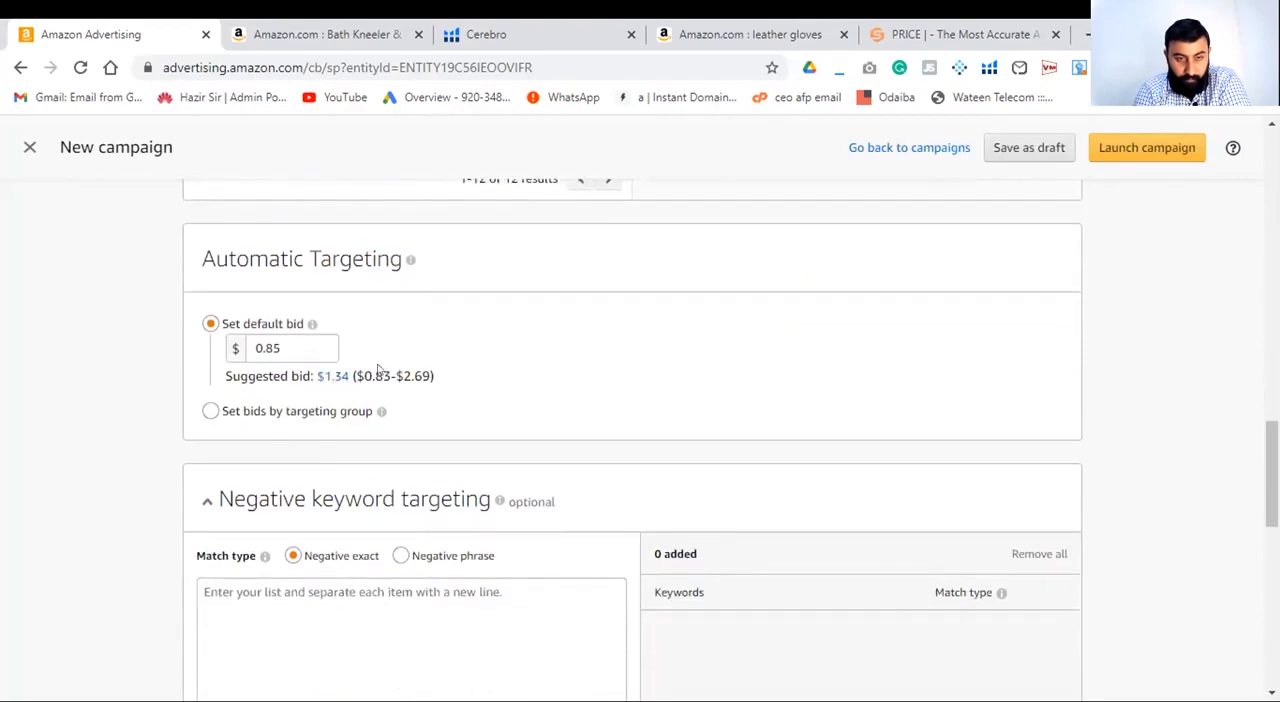
pyautogui.scroll(-1, 677, 535)
pyautogui.scroll(-2, 677, 535)
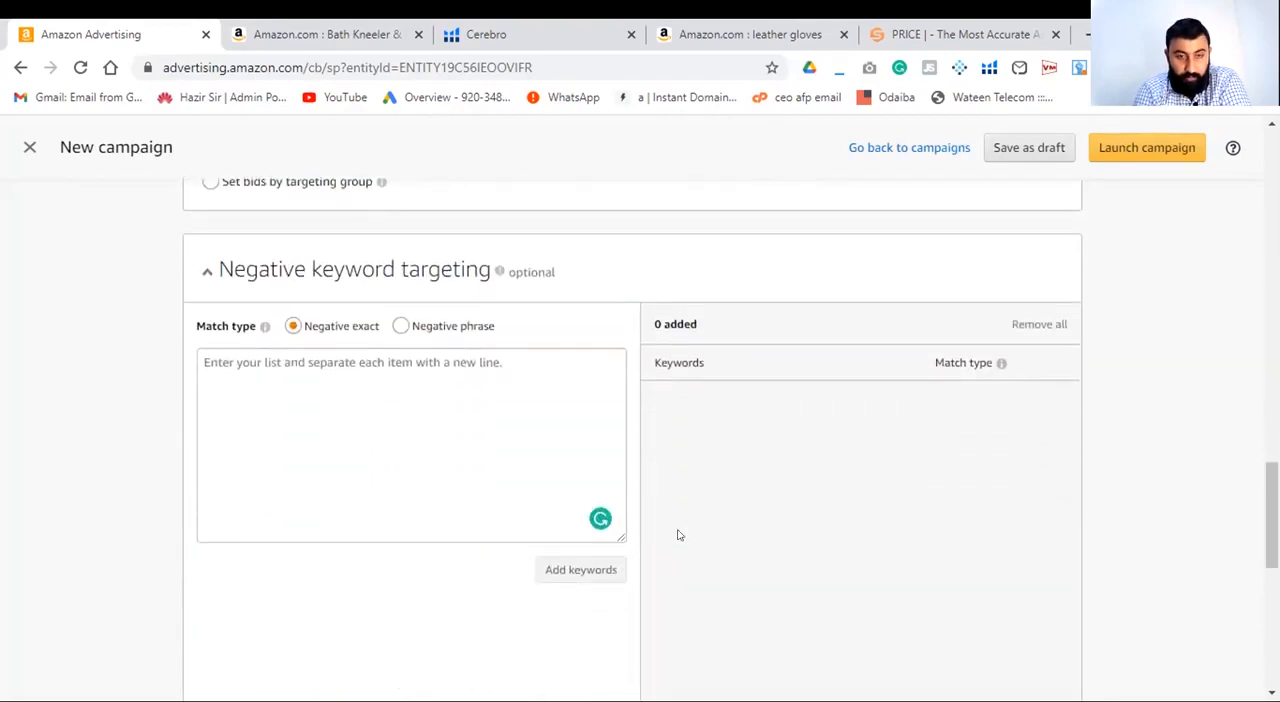
pyautogui.scroll(15, 677, 535)
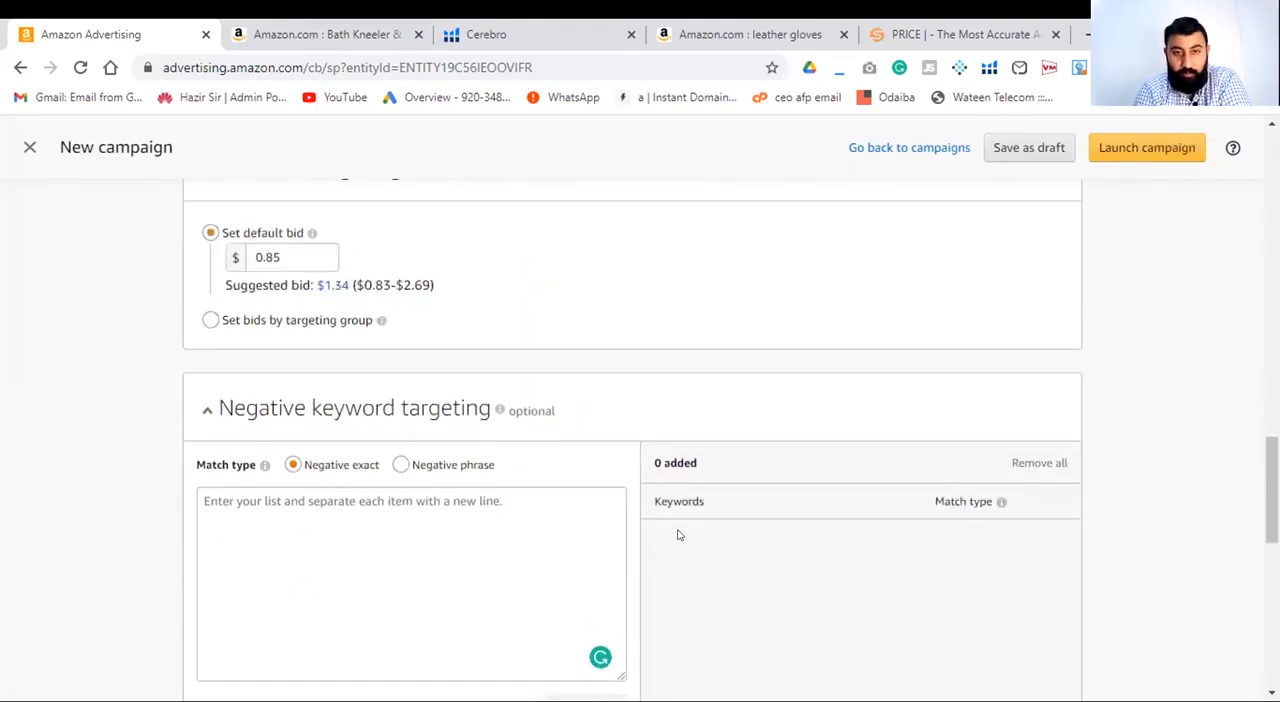
# - Set the campaign's daily budget to $20.00
pyautogui.scroll(-1, 677, 535)
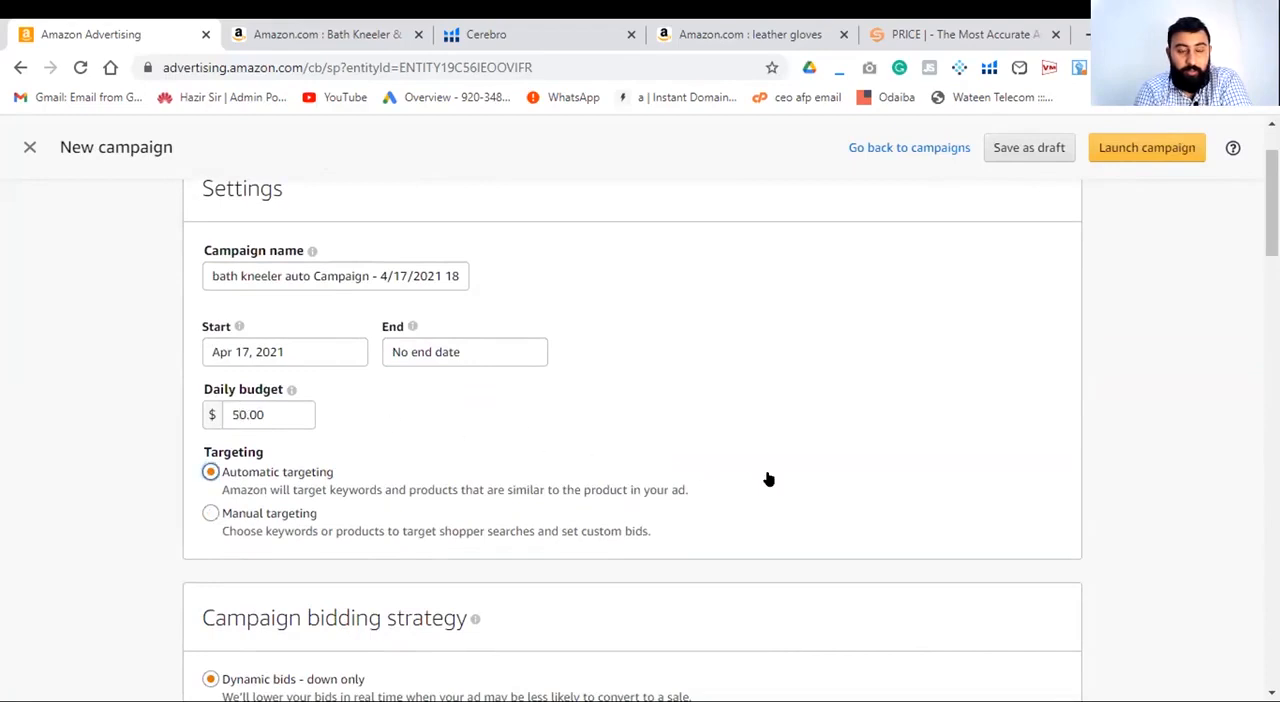
pyautogui.click(240, 414)
pyautogui.press('BackSpace')
pyautogui.press('BackSpace')
pyautogui.write('20.')
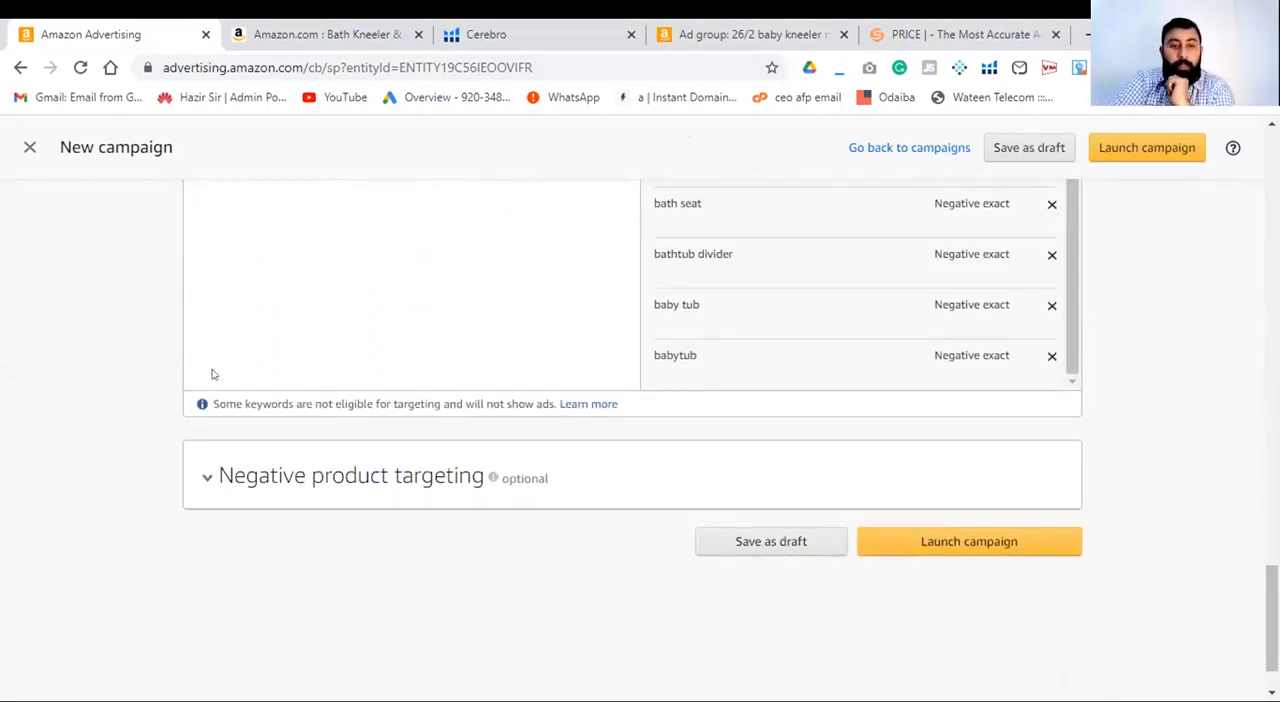
# - Expand the optional negative product targeting section to view its search options, and collapse it again
pyautogui.click(205, 492)
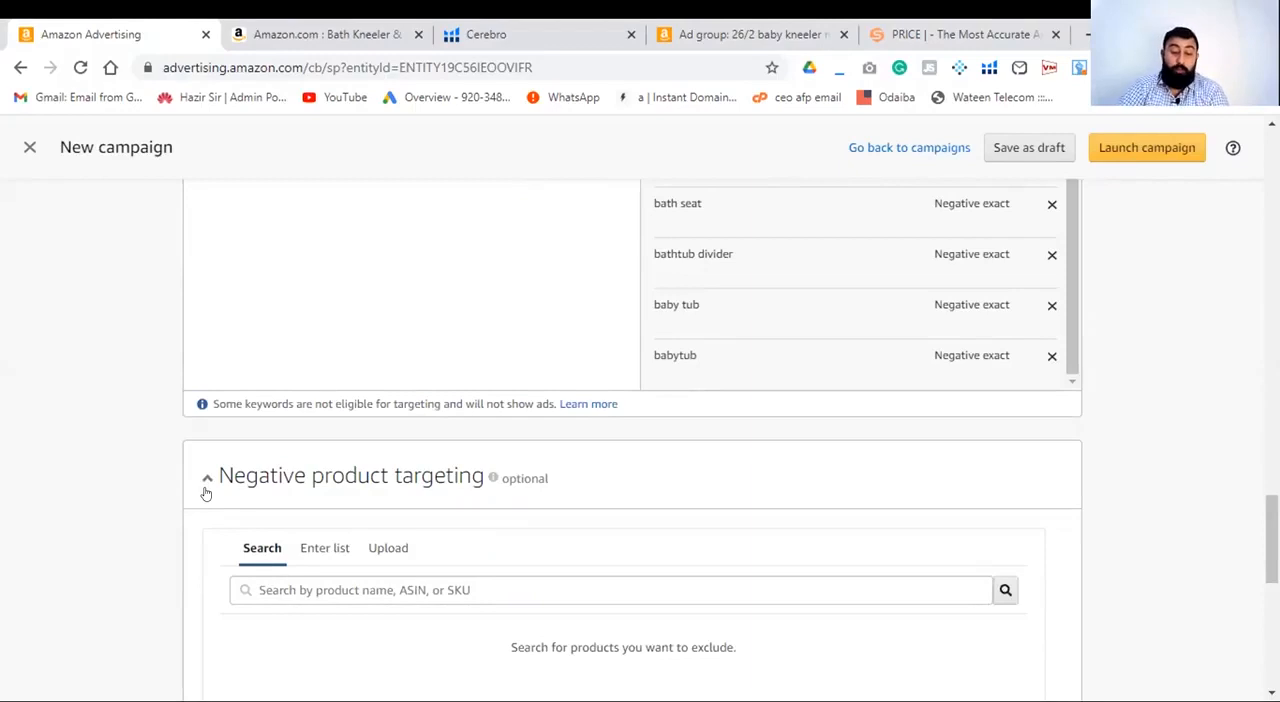
pyautogui.click(206, 491)
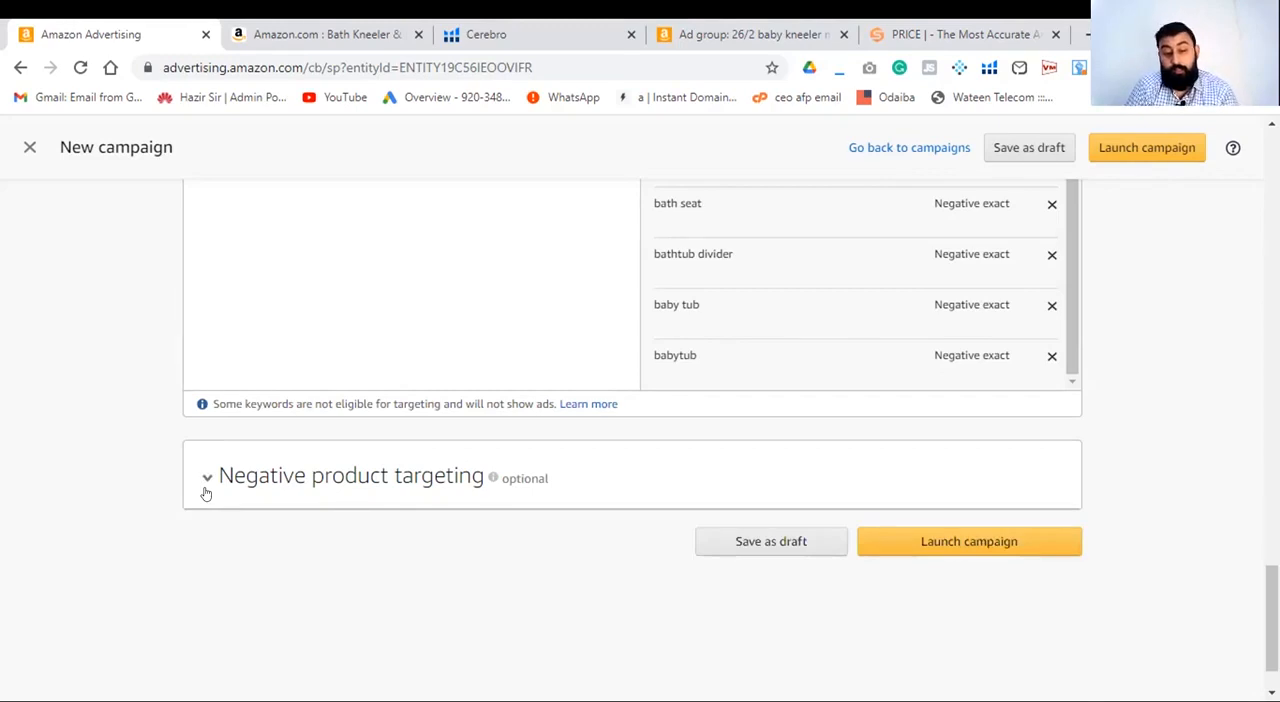
pyautogui.moveTo(493, 477)
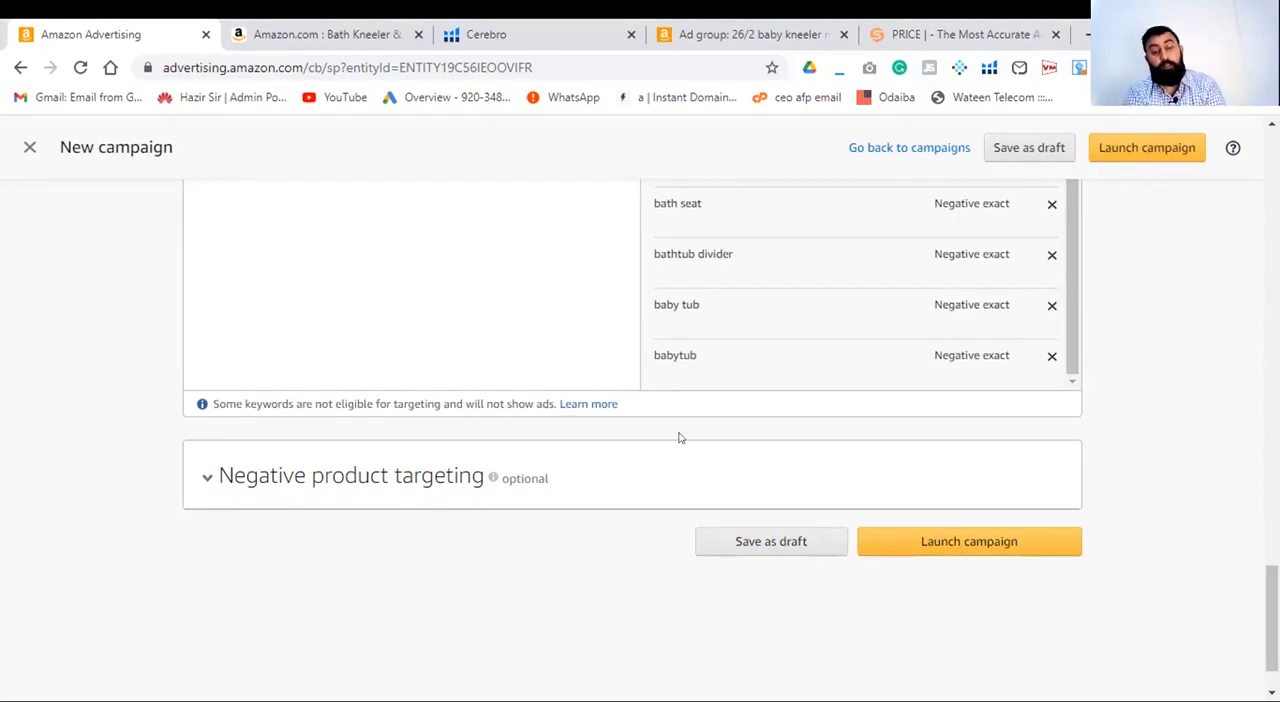
# - Check the selected product, default bid and negative keywords, and launch the bath kneeler auto campaign
pyautogui.moveTo(1272, 612); pyautogui.dragTo(1272, 386)
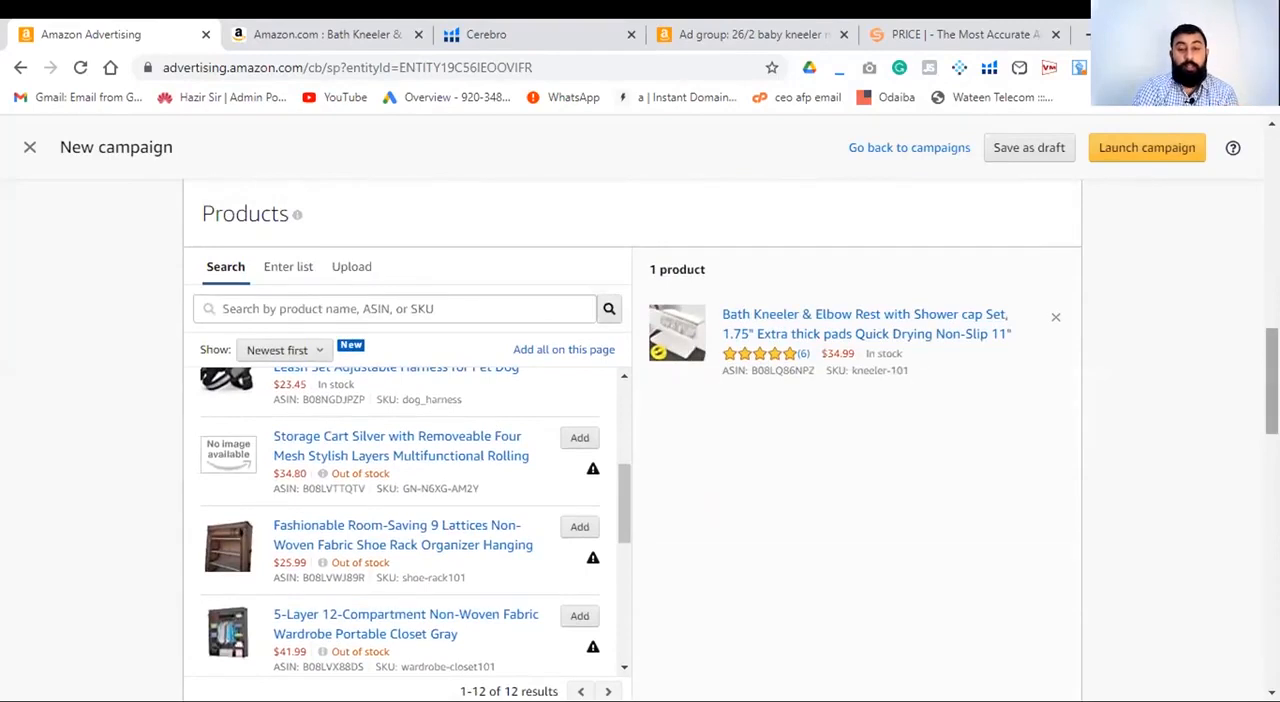
pyautogui.moveTo(1272, 381); pyautogui.dragTo(1272, 494)
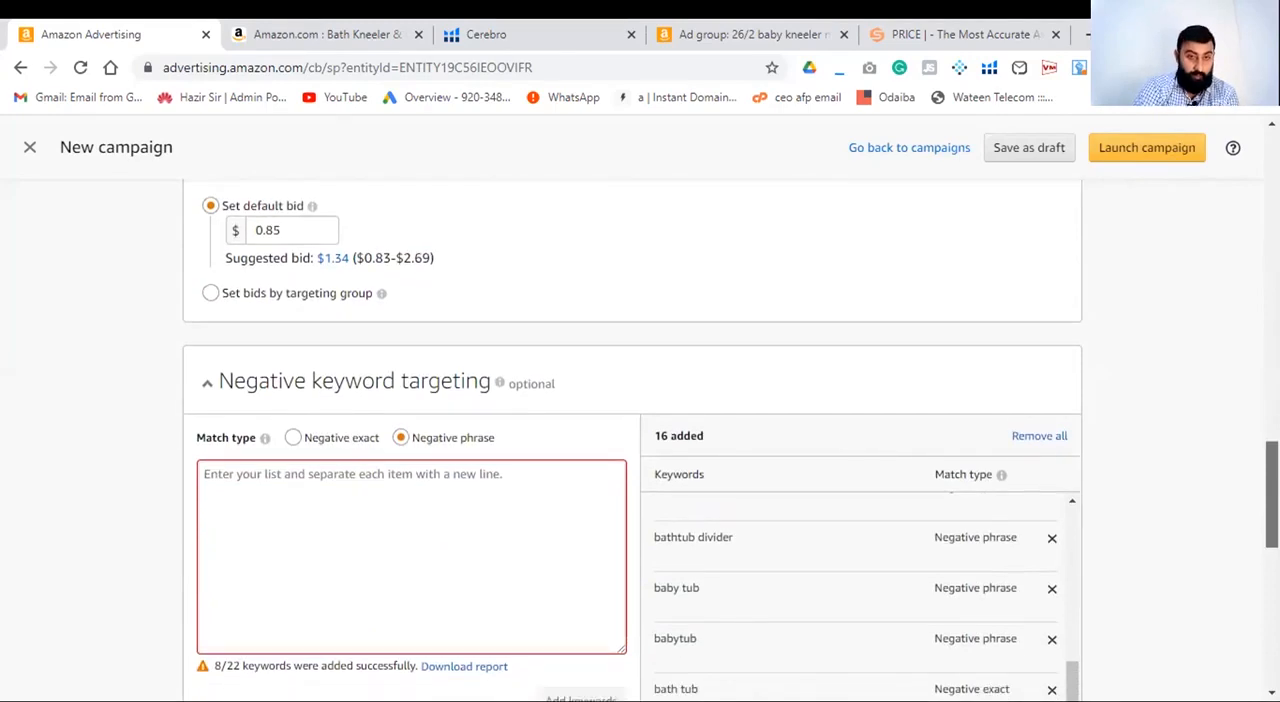
pyautogui.moveTo(1272, 494); pyautogui.dragTo(1272, 608)
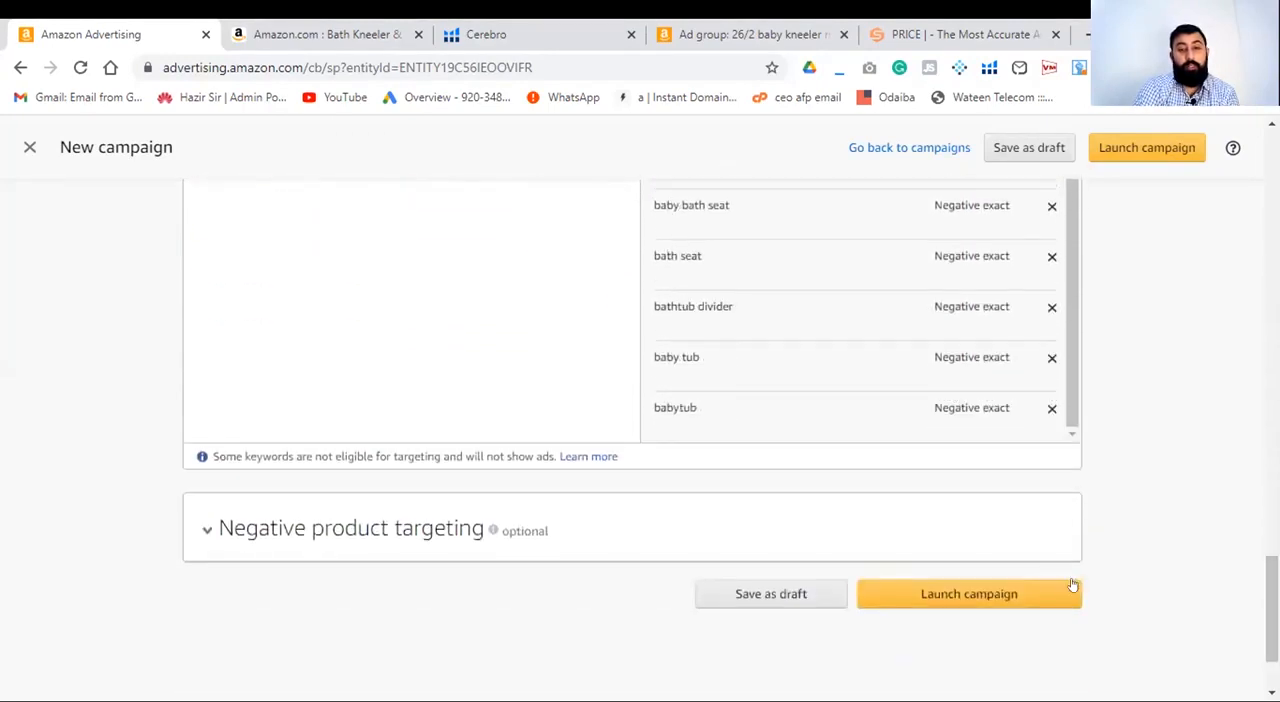
pyautogui.click(994, 596)
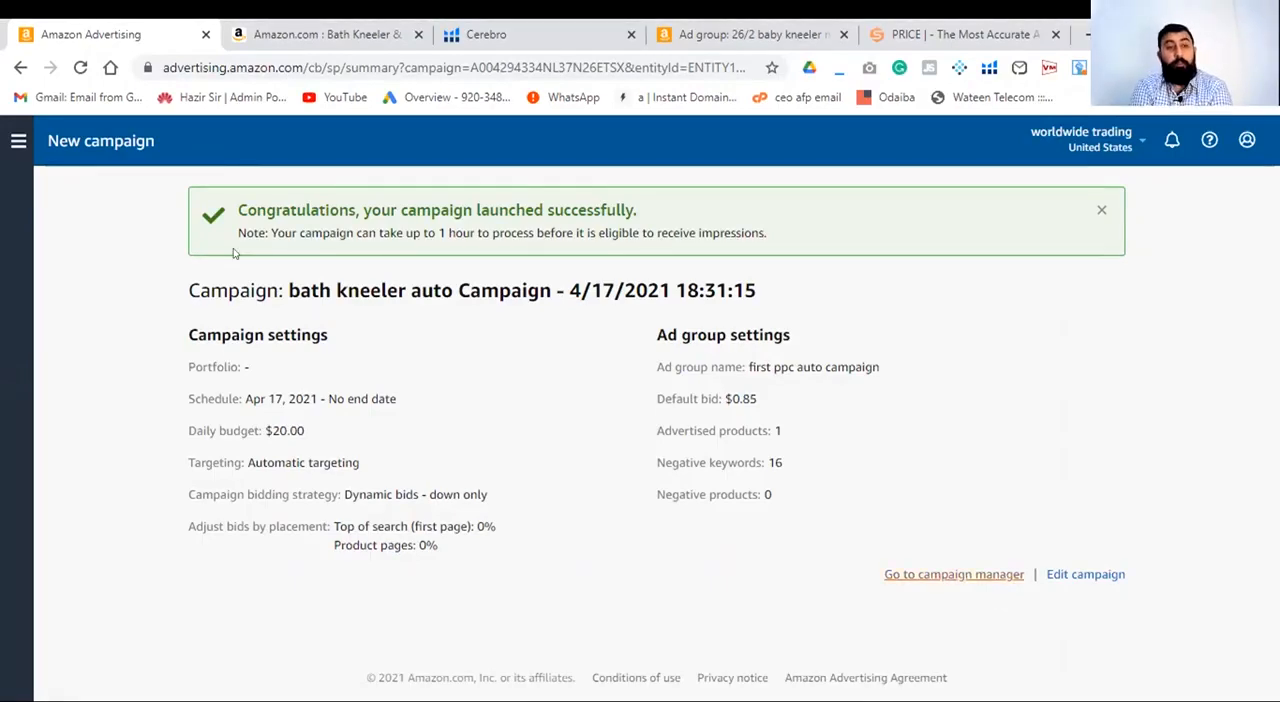
# - Open the list of all campaigns and review each campaign's status, targeting type, start date and daily budget
pyautogui.click(14, 146)
pyautogui.click(55, 192)
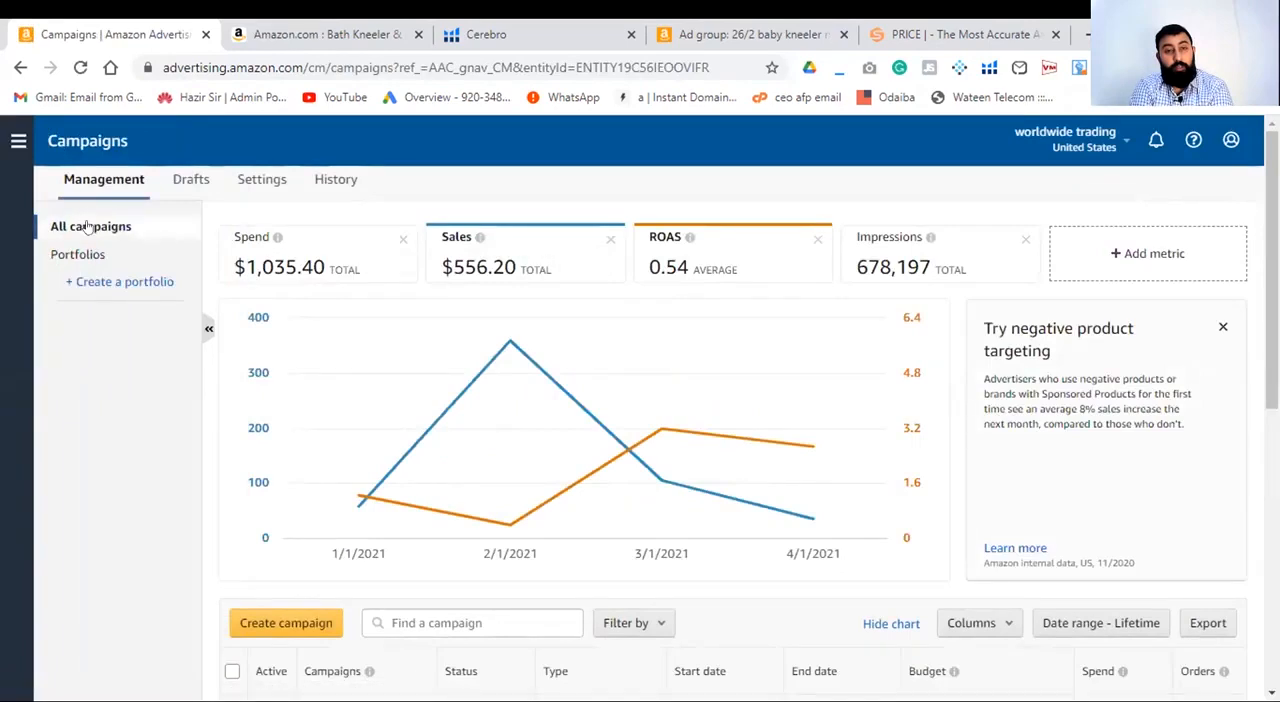
pyautogui.scroll(-2, 154, 550)
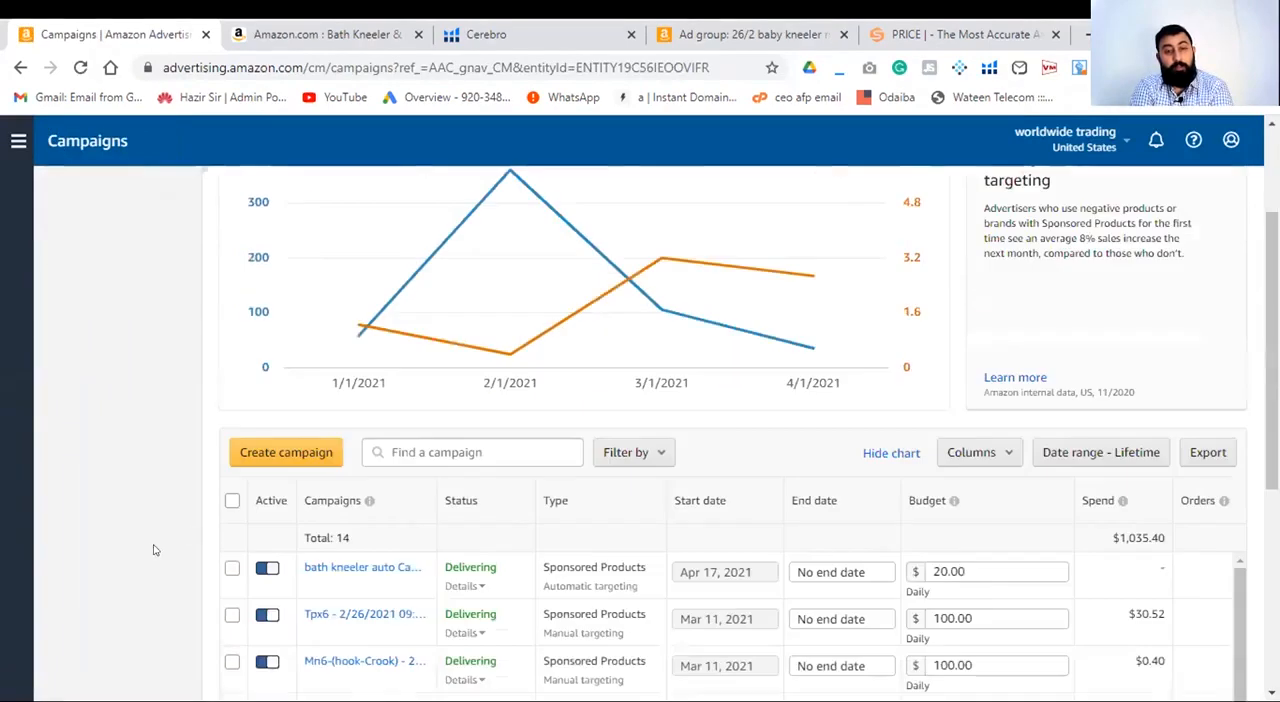
pyautogui.scroll(-3, 154, 550)
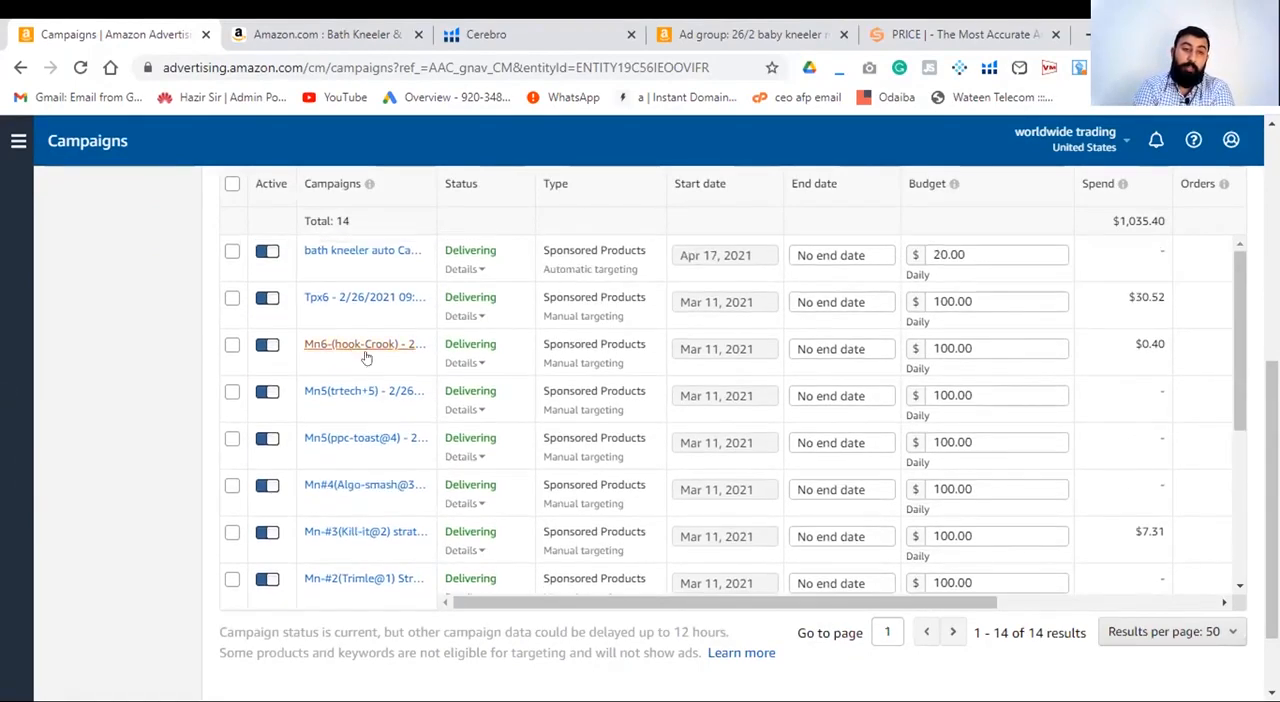
pyautogui.scroll(-1, 443, 430)
pyautogui.scroll(-2, 443, 430)
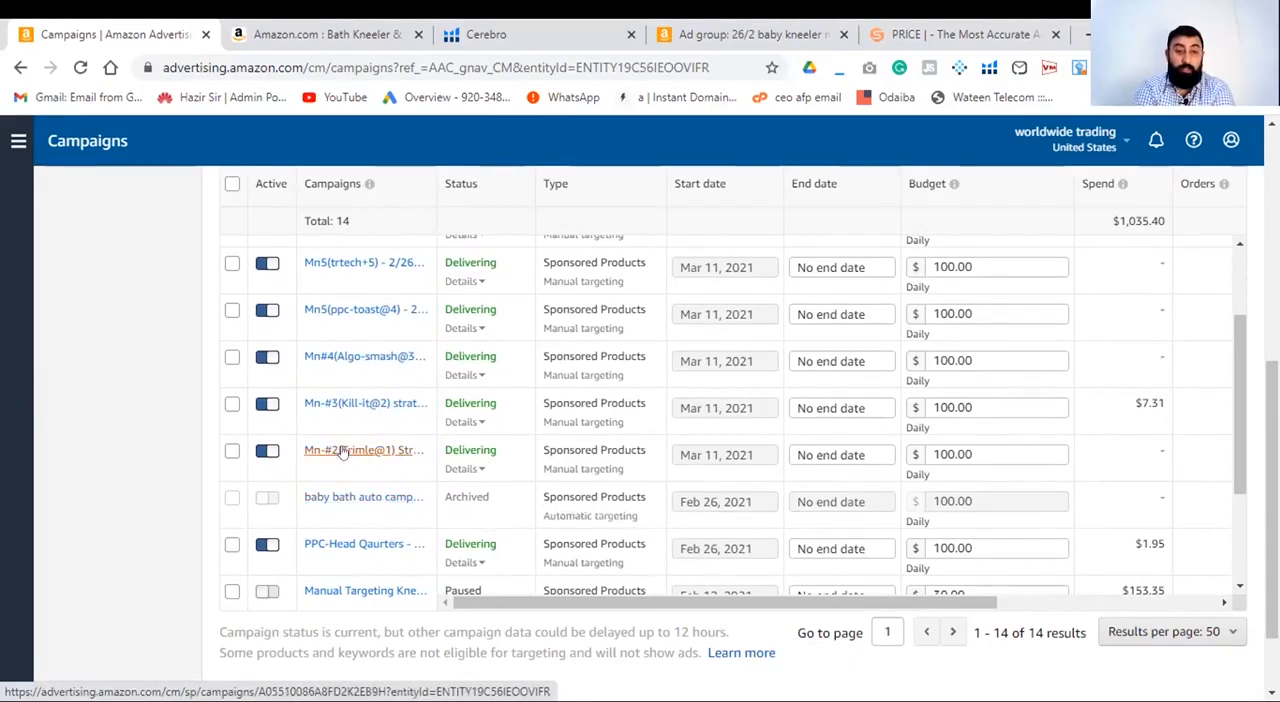
pyautogui.scroll(-1, 470, 507)
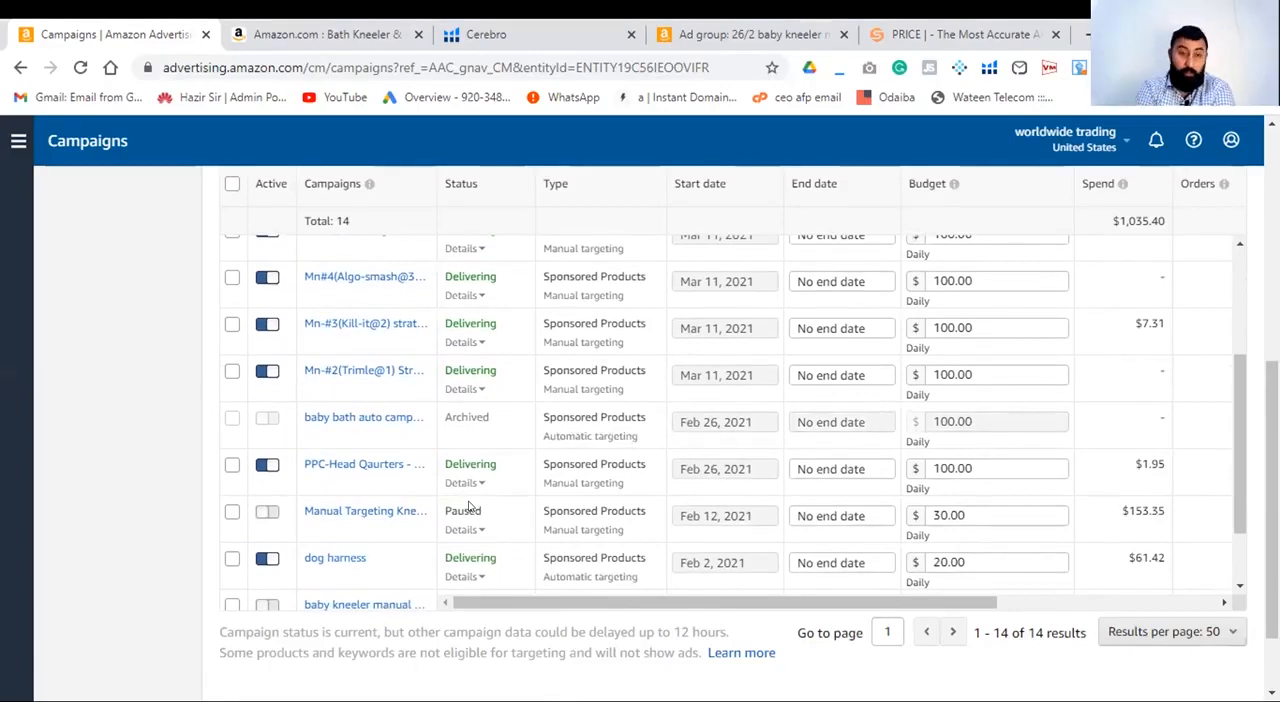
# - Compare the spend, orders, sales and ROAS columns of the older campaigns, down to the baby bath kneeler campaign
pyautogui.moveTo(849, 600); pyautogui.dragTo(1012, 594)
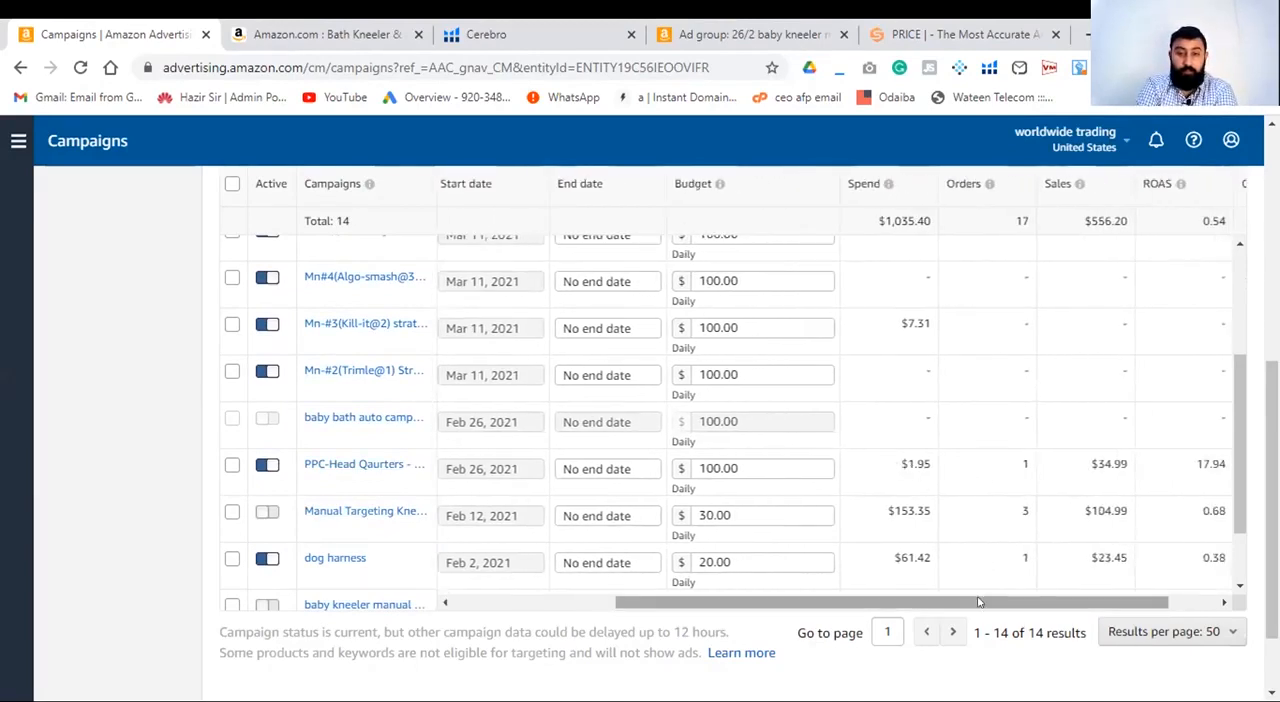
pyautogui.moveTo(979, 601); pyautogui.dragTo(843, 608)
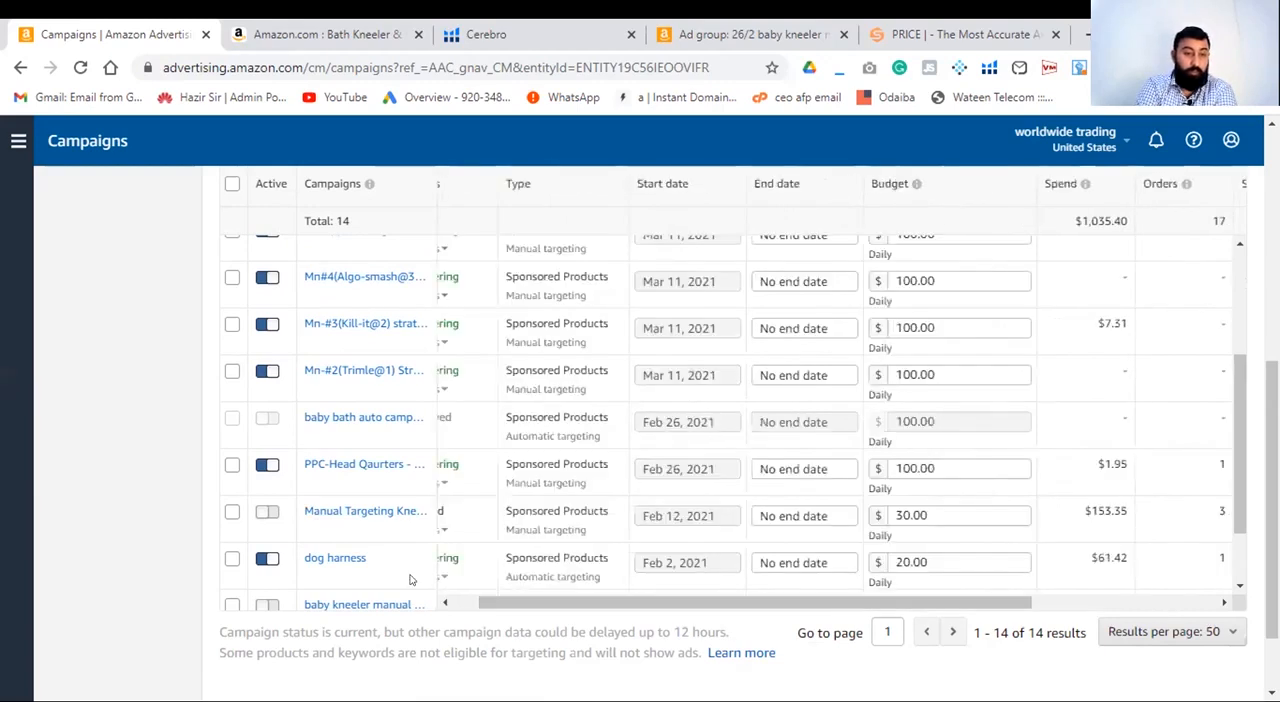
pyautogui.scroll(-2, 410, 580)
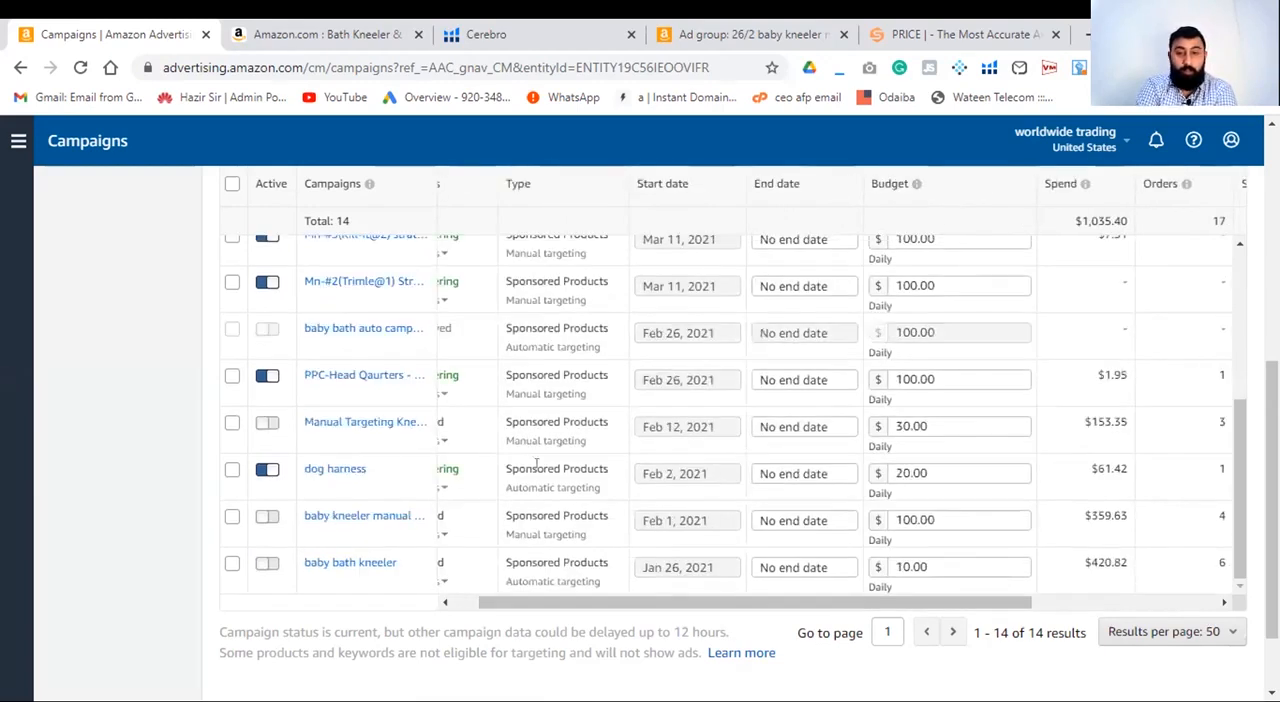
pyautogui.moveTo(1015, 605); pyautogui.dragTo(1187, 580)
pyautogui.moveTo(1073, 602); pyautogui.dragTo(863, 617)
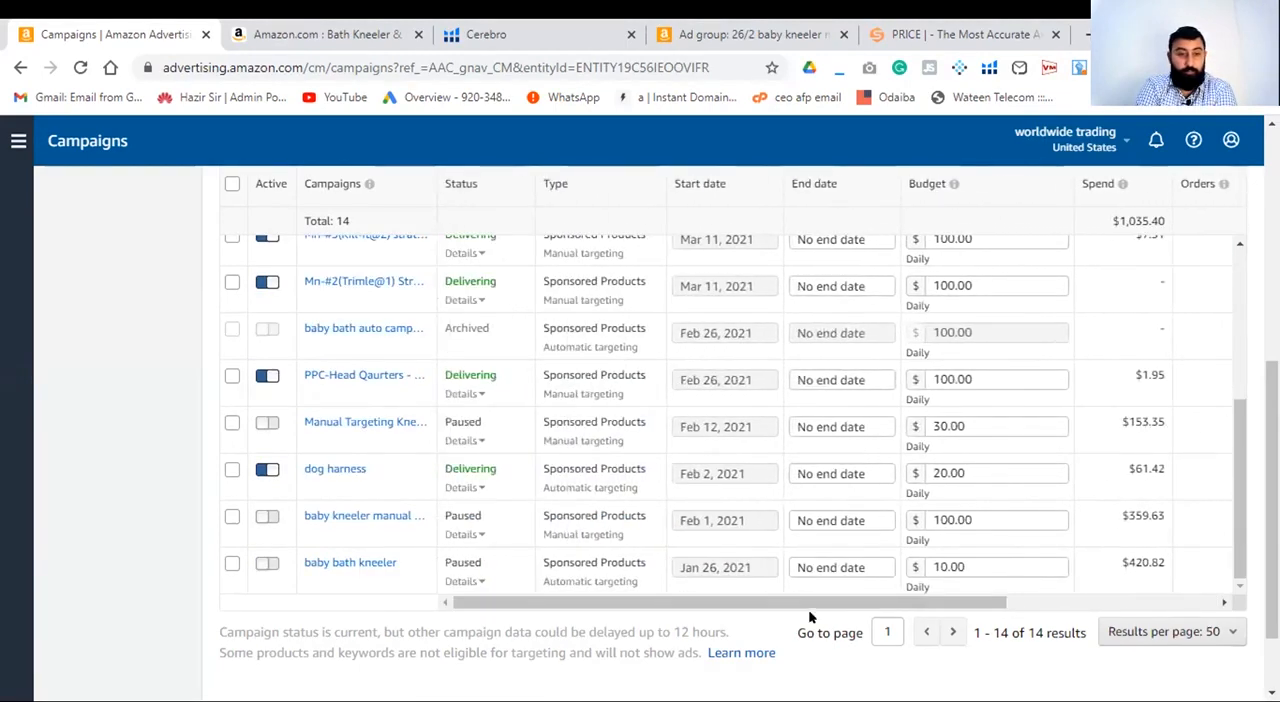
# - Start creating another campaign of the Sponsored Products type
pyautogui.scroll(2, 141, 460)
pyautogui.scroll(2, 141, 460)
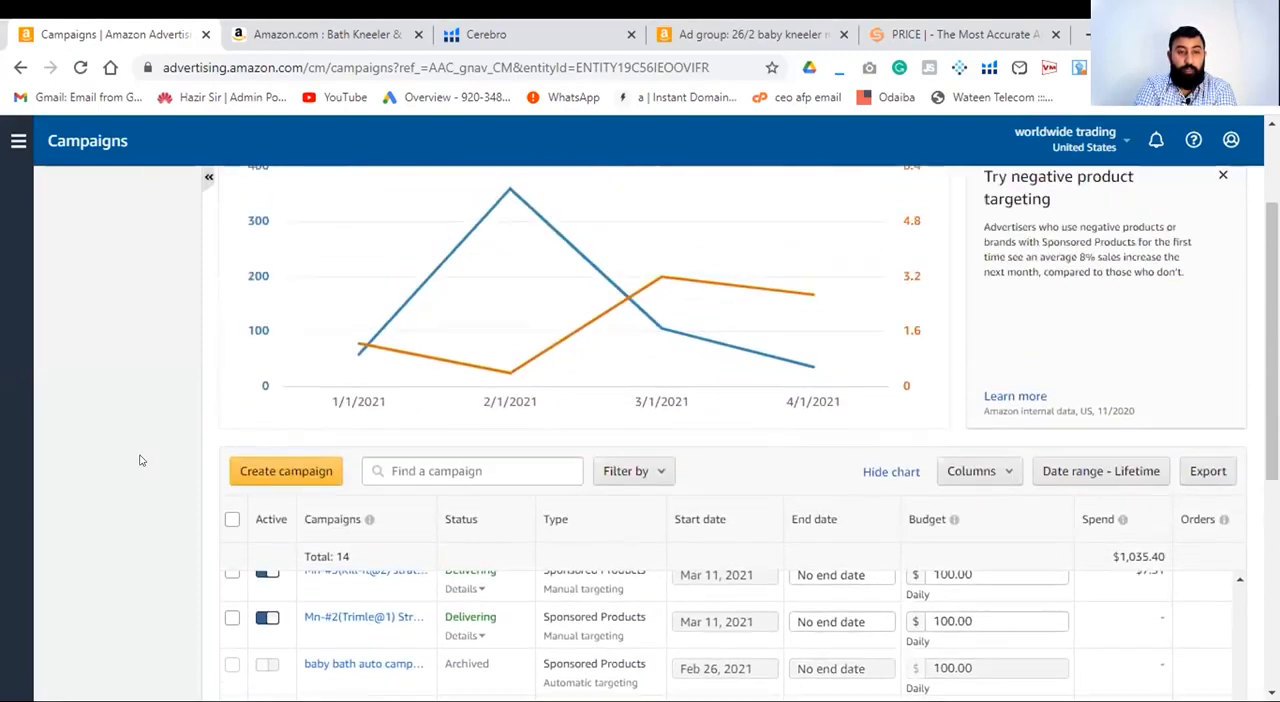
pyautogui.click(258, 478)
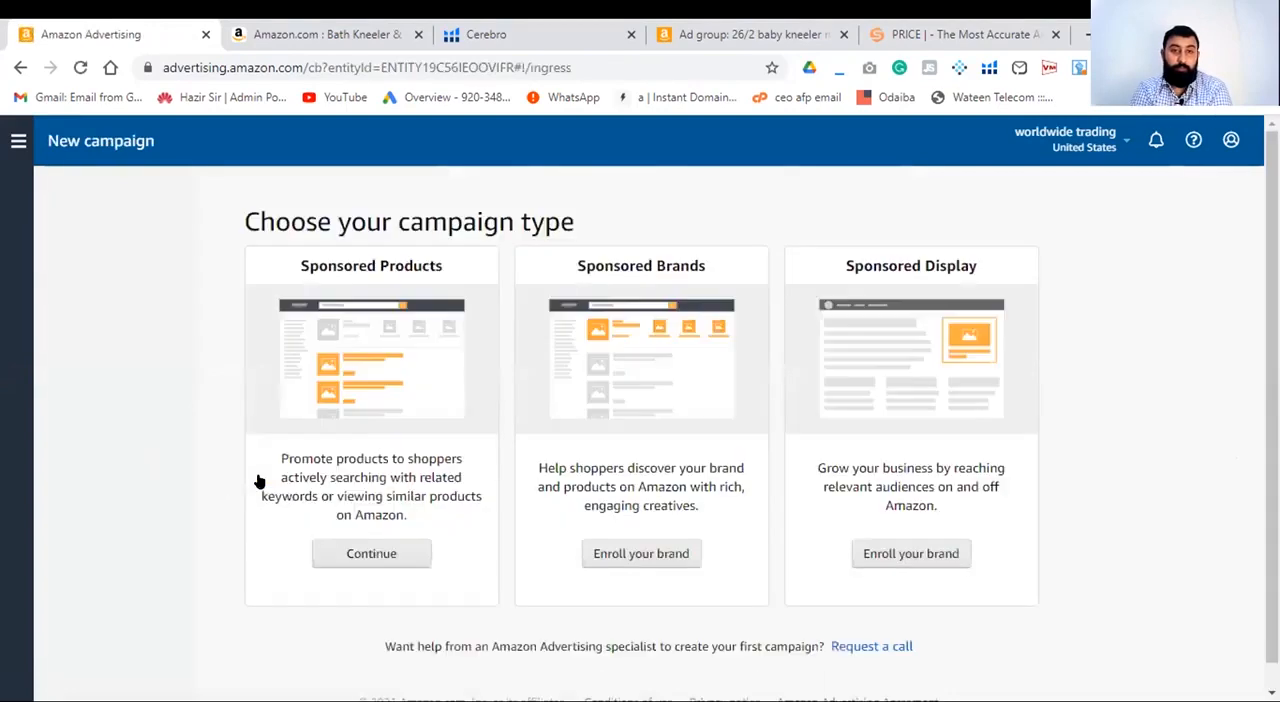
pyautogui.click(378, 554)
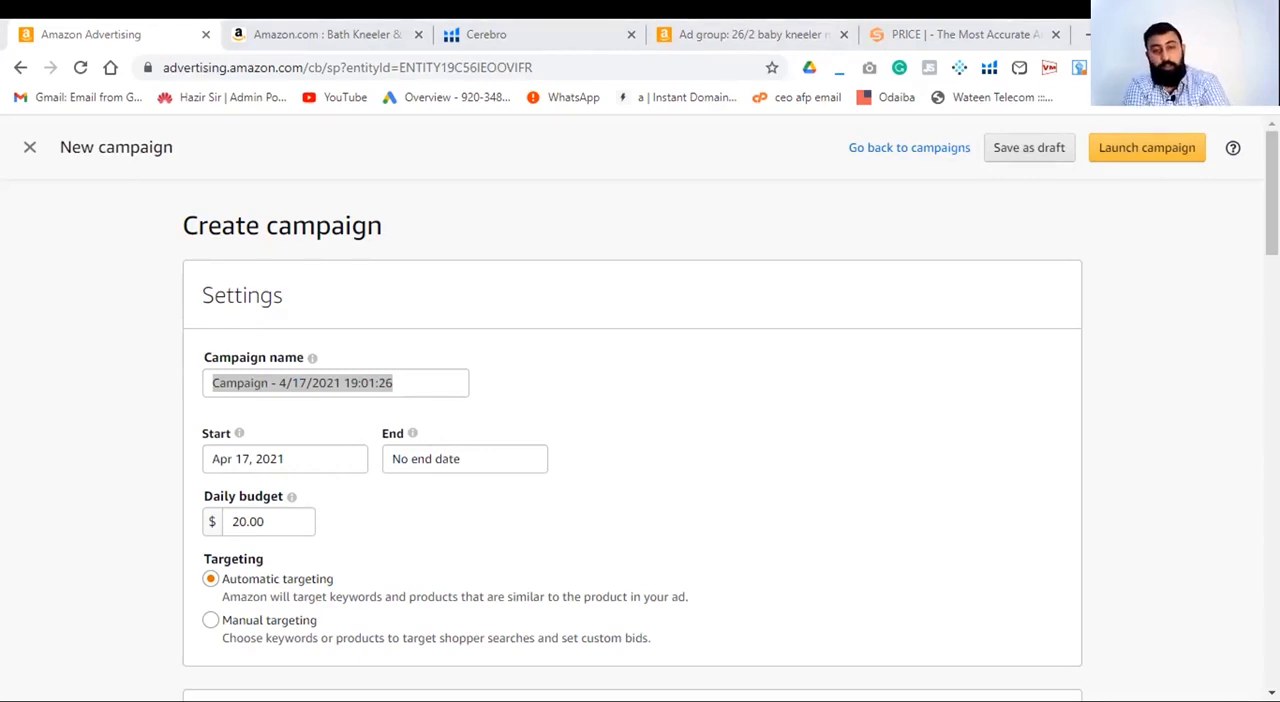
# - Rename the new campaign as "Manual Camapaign - 4/17/2021 19:01:26"
pyautogui.click(250, 383)
pyautogui.click(263, 383)
pyautogui.press('BackSpace')
pyautogui.press('BackSpace')
pyautogui.press('BackSpace')
pyautogui.press('BackSpace')
pyautogui.press('BackSpace')
pyautogui.press('BackSpace')
pyautogui.press('BackSpace')
pyautogui.press('BackSpace')
pyautogui.write('Manual')
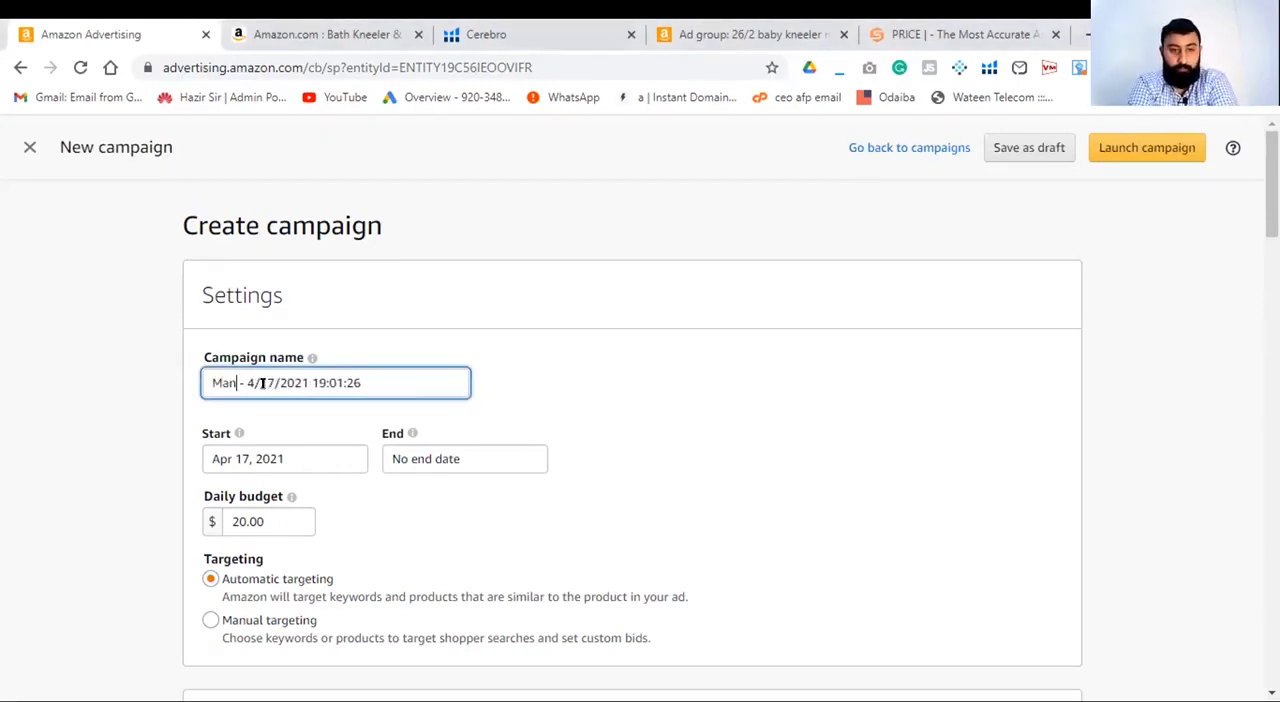
pyautogui.write(' Camapgin')
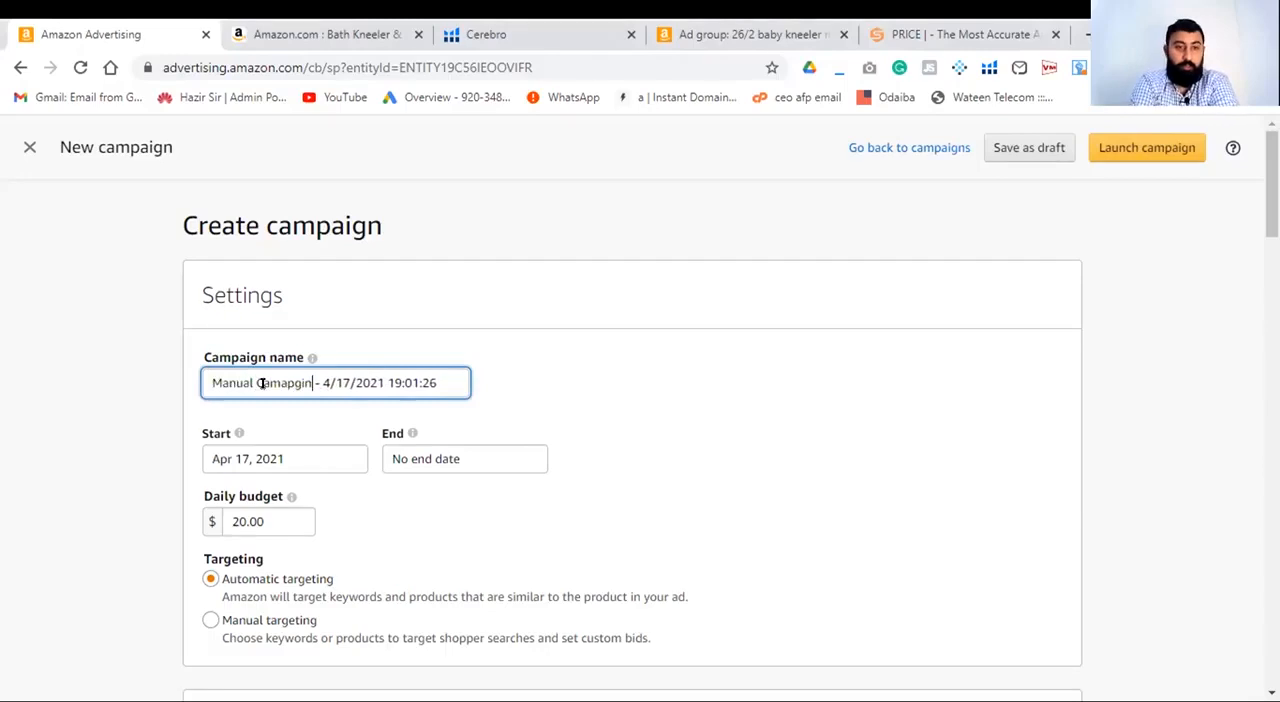
pyautogui.press('BackSpace')
pyautogui.press('BackSpace')
pyautogui.press('BackSpace')
pyautogui.write('qign')
pyautogui.press('BackSpace')
pyautogui.press('BackSpace')
pyautogui.press('BackSpace')
pyautogui.press('BackSpace')
pyautogui.write('agn')
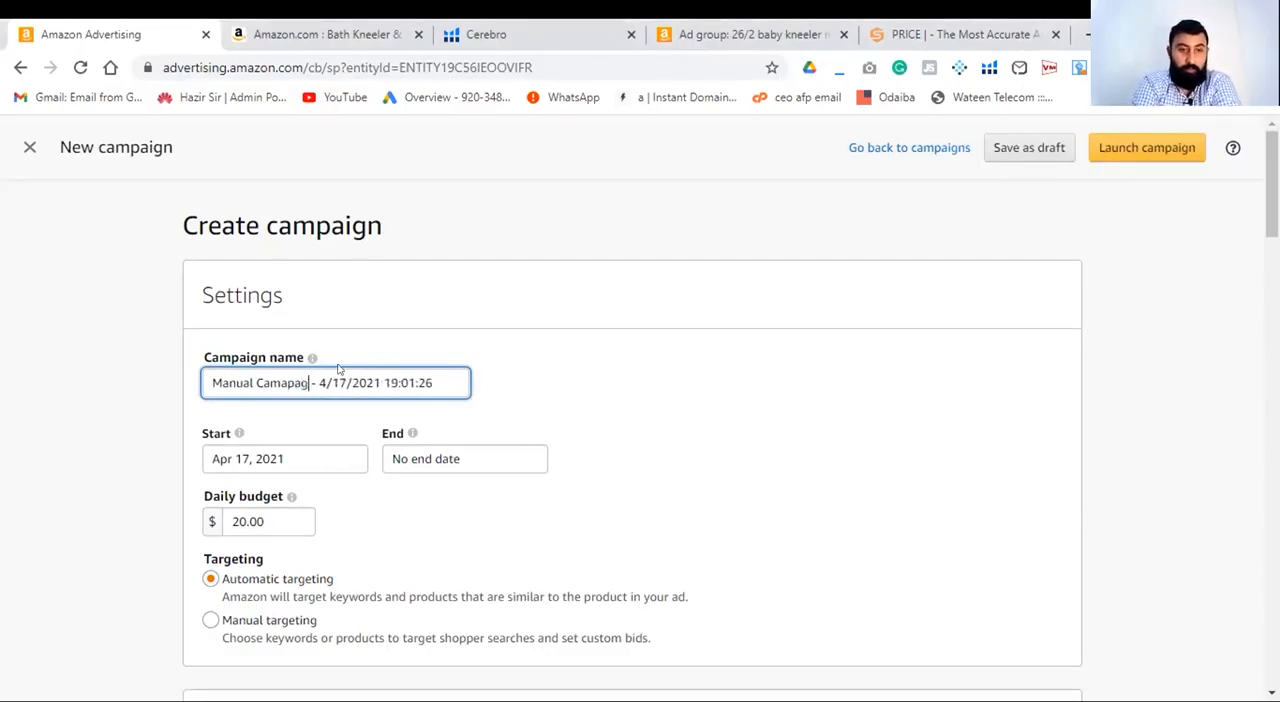
pyautogui.press('BackSpace')
pyautogui.press('BackSpace')
pyautogui.write('ign')
pyautogui.click(737, 399)
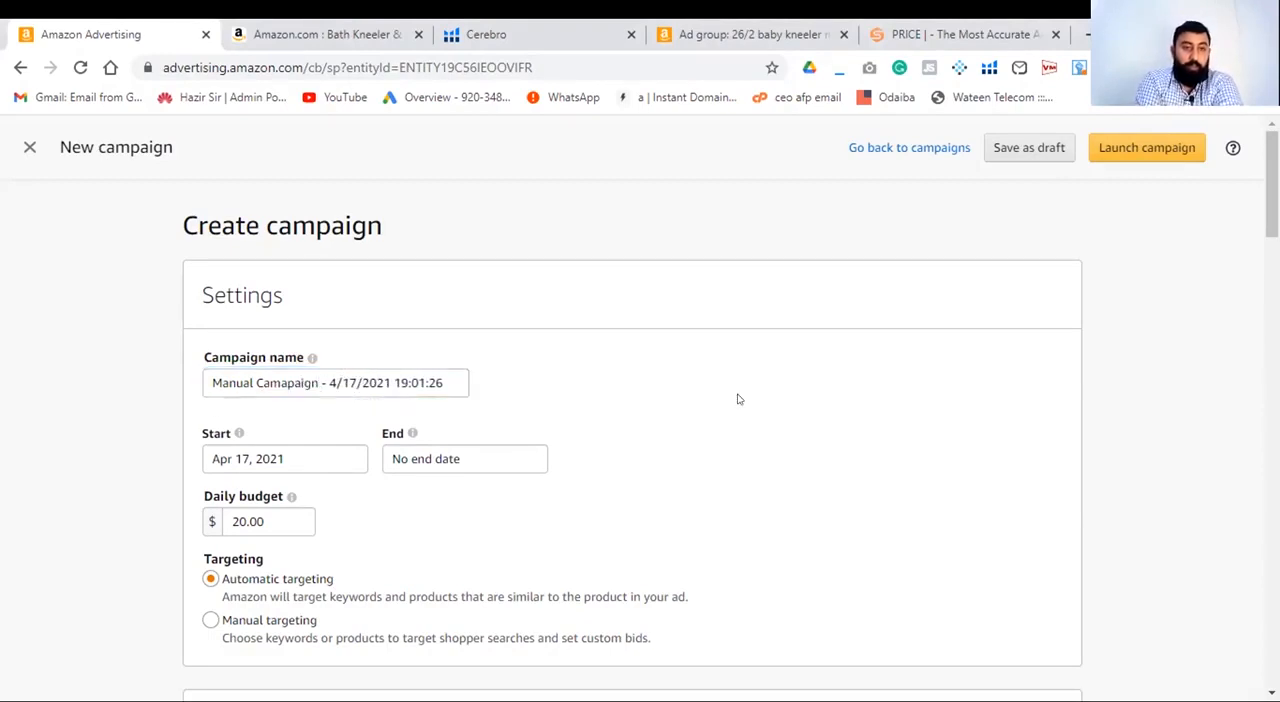
# - Set the campaign to manual targeting with the "Dynamic bids - down only" bidding strategy
pyautogui.scroll(-2, 737, 399)
pyautogui.click(206, 250)
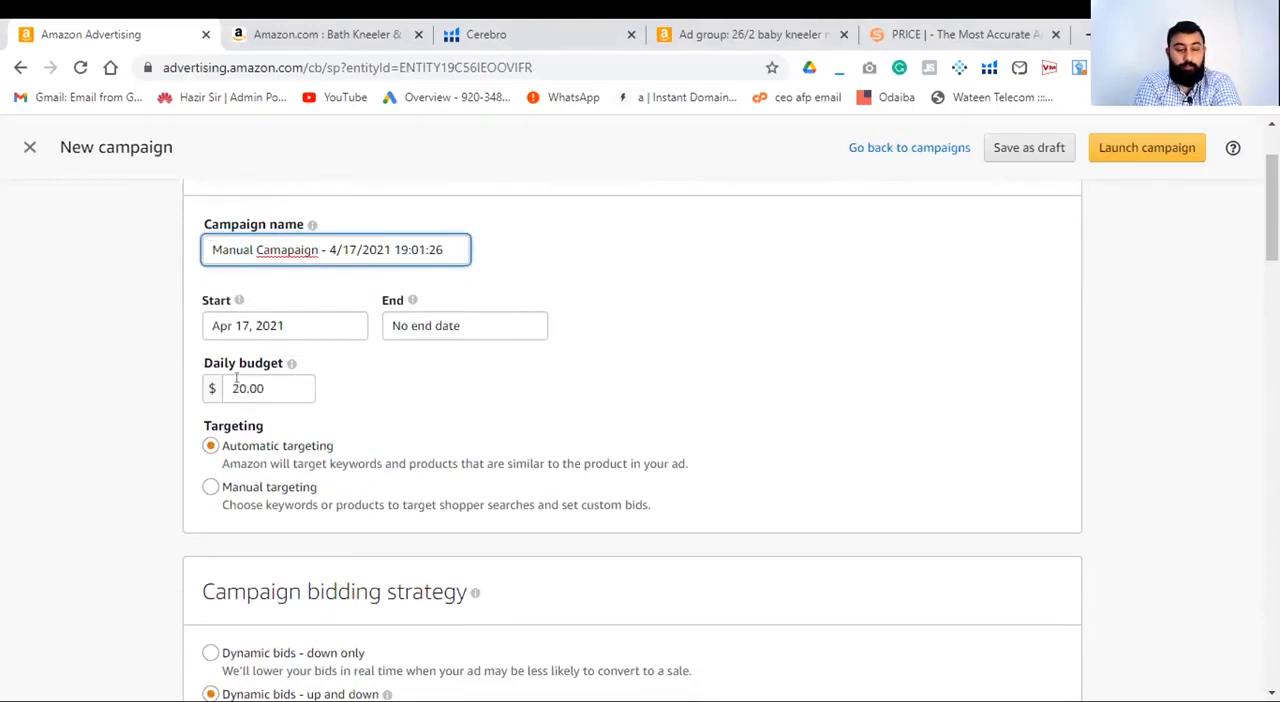
pyautogui.scroll(-2, 497, 418)
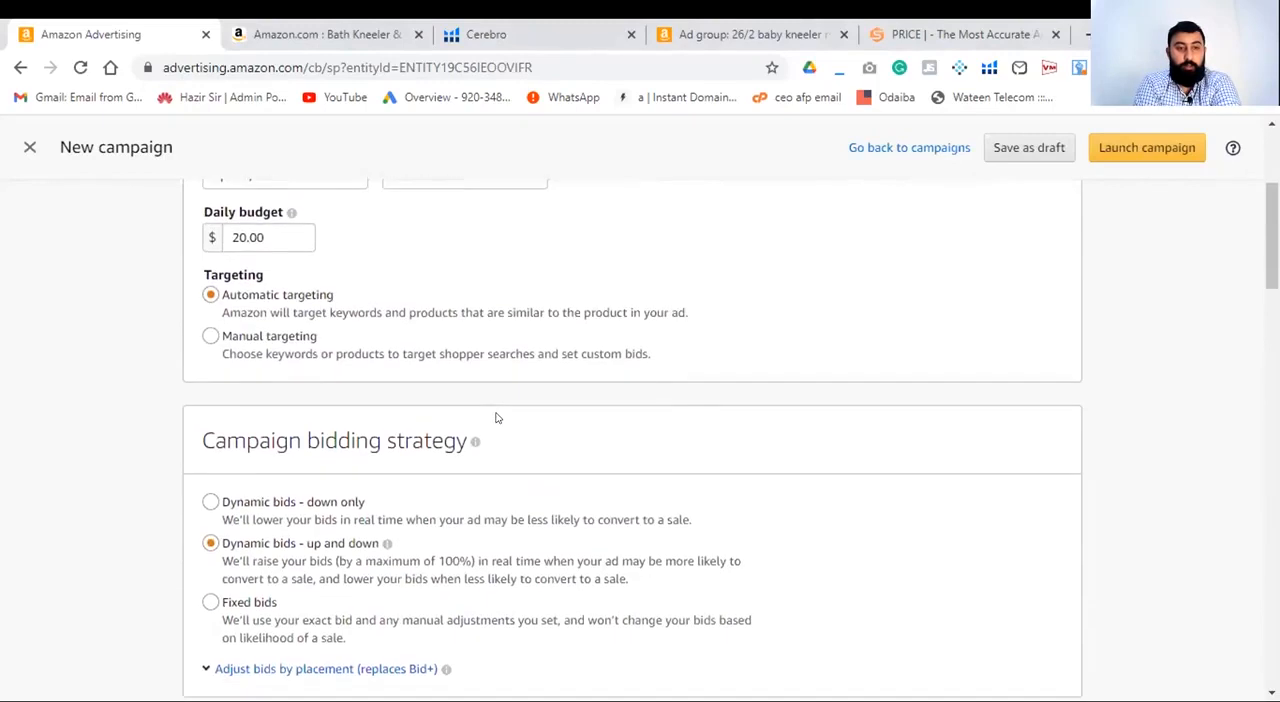
pyautogui.click(210, 336)
pyautogui.click(210, 502)
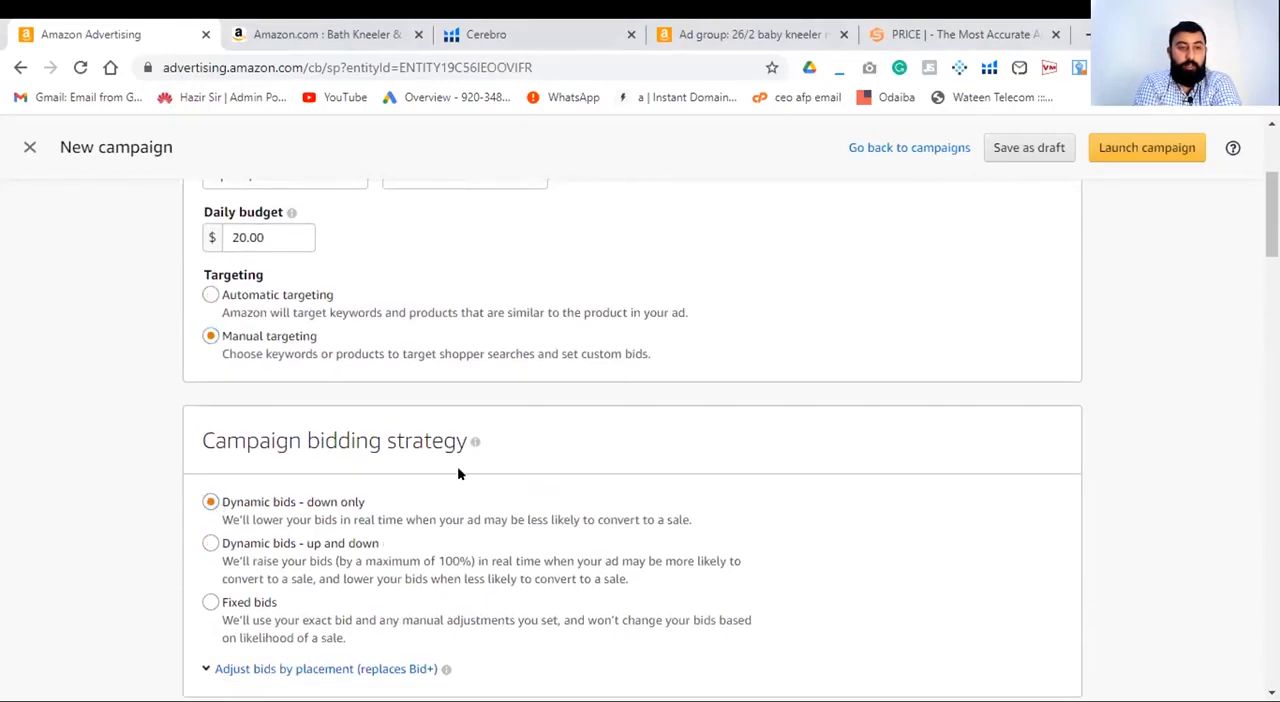
# - Add the Bath Kneeler & Elbow Rest product with SKU kneeler-101 to the ad group
pyautogui.scroll(-4, 457, 472)
pyautogui.scroll(-2, 457, 473)
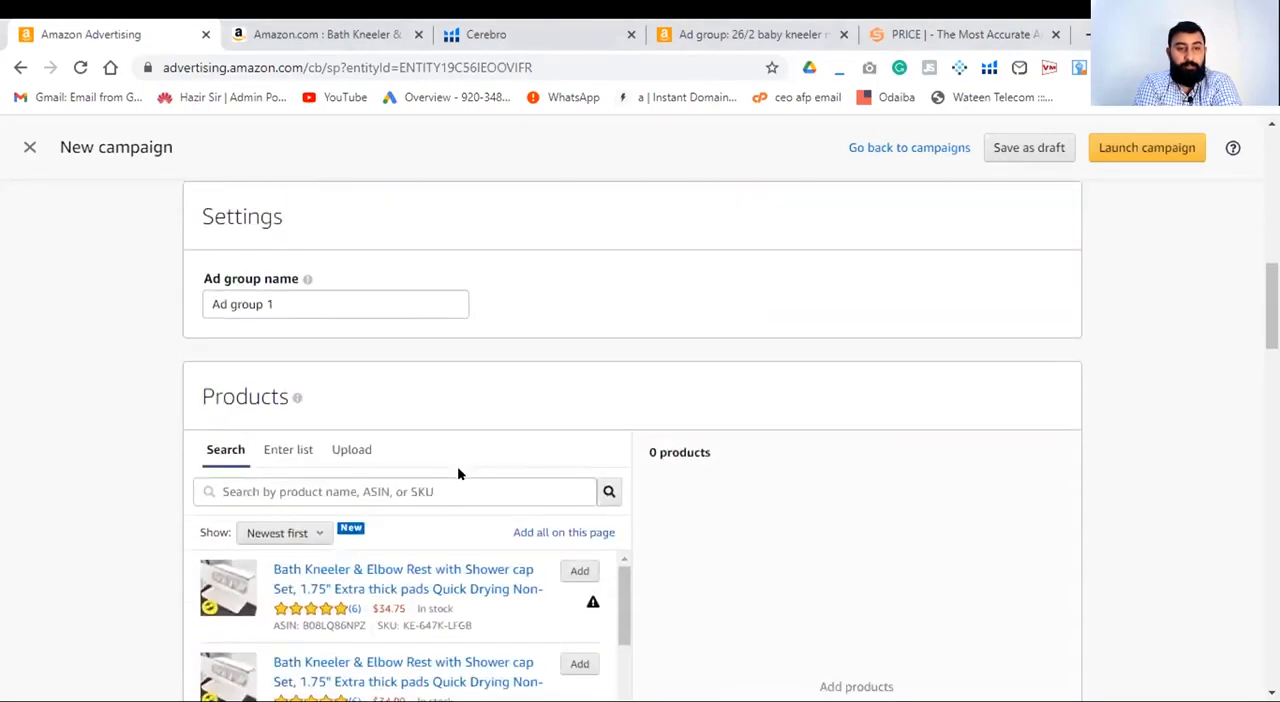
pyautogui.scroll(-1, 457, 472)
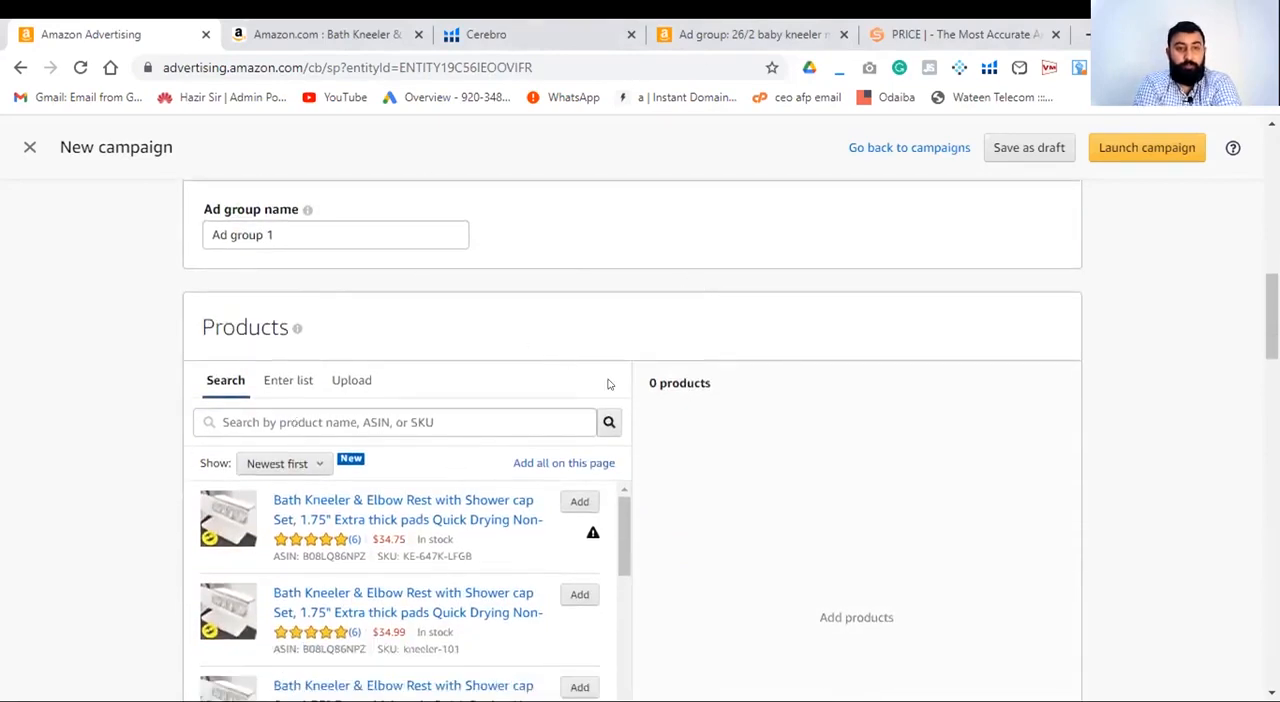
pyautogui.scroll(-2, 607, 382)
pyautogui.click(579, 390)
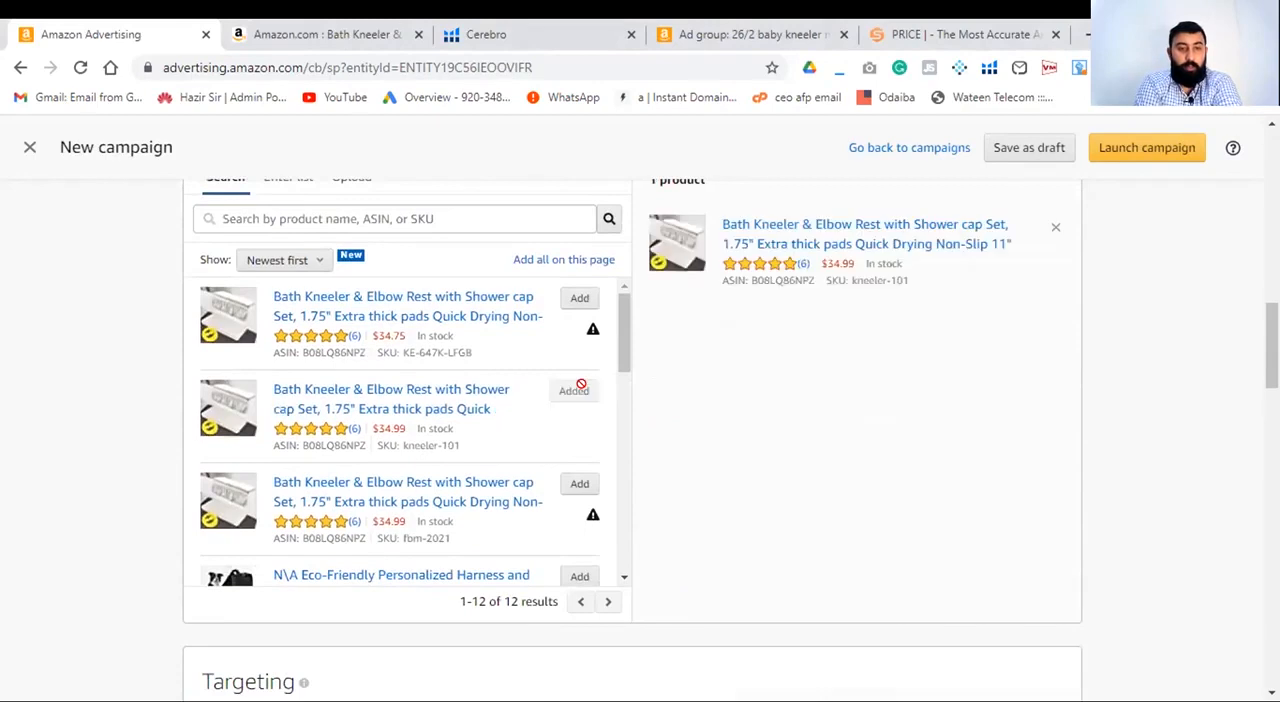
# - Add bath tub, bath tub table caddy, bathtub, baby bath seat, bath seat, bathtub divider, baby tub and babytub as negative exact keywords
pyautogui.scroll(-5, 808, 433)
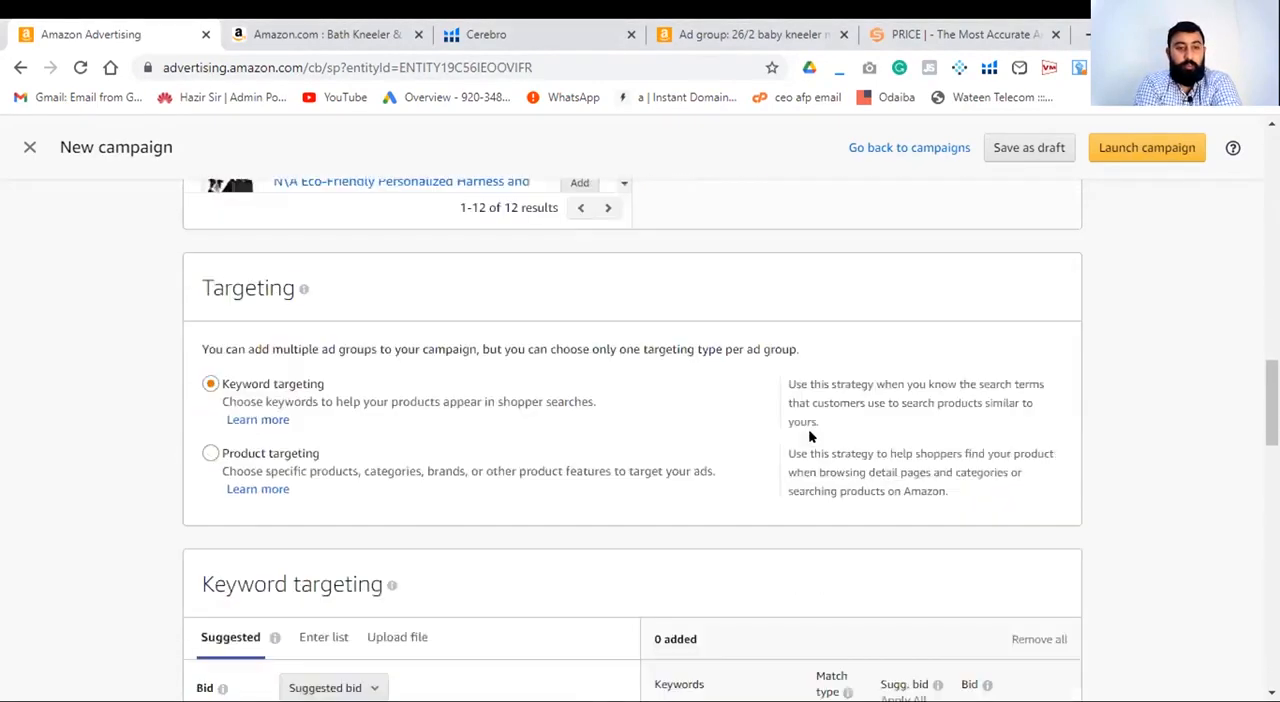
pyautogui.scroll(-1, 808, 433)
pyautogui.scroll(-5, 810, 436)
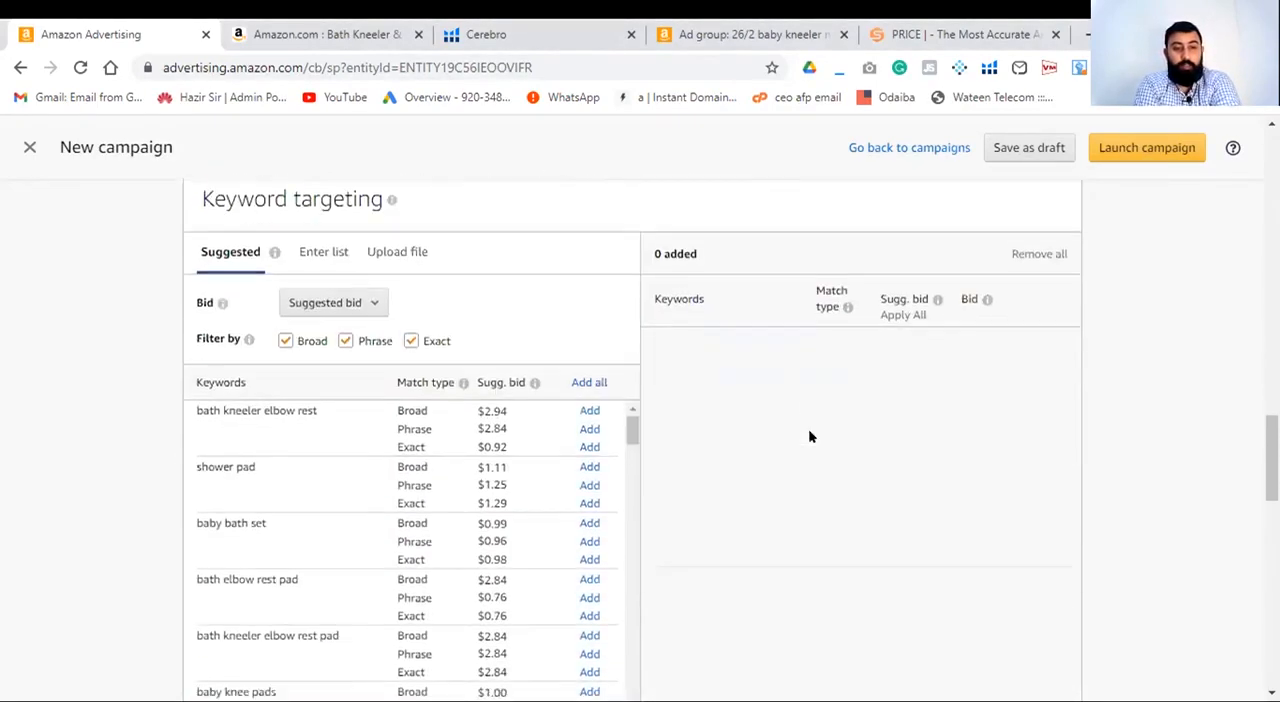
pyautogui.scroll(1, 808, 434)
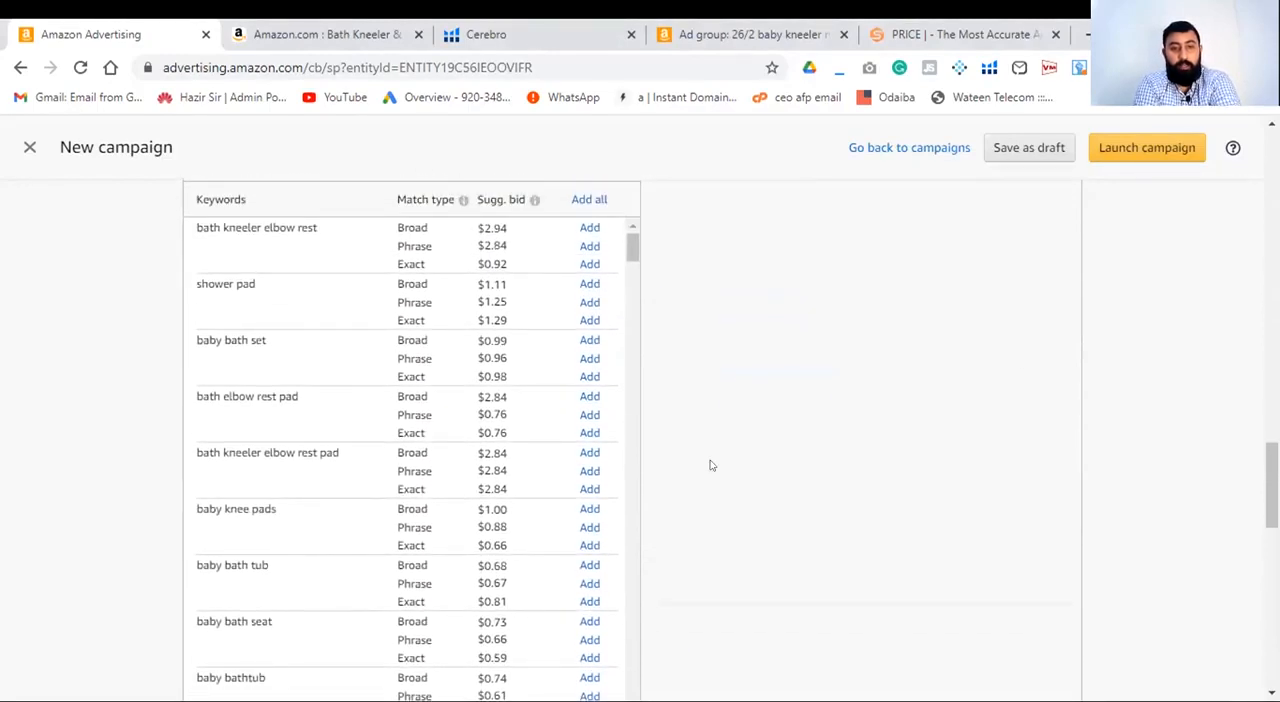
pyautogui.moveTo(1271, 462); pyautogui.dragTo(1271, 558)
pyautogui.click(500, 346)
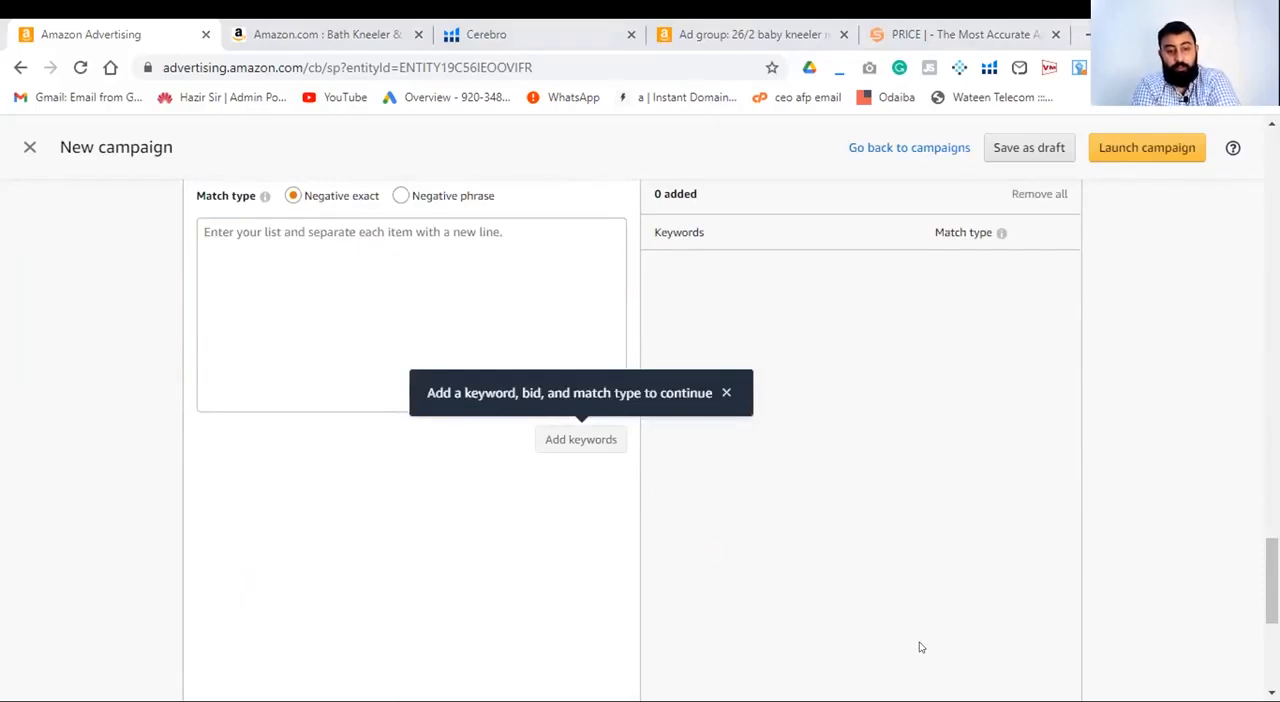
pyautogui.click(373, 327)
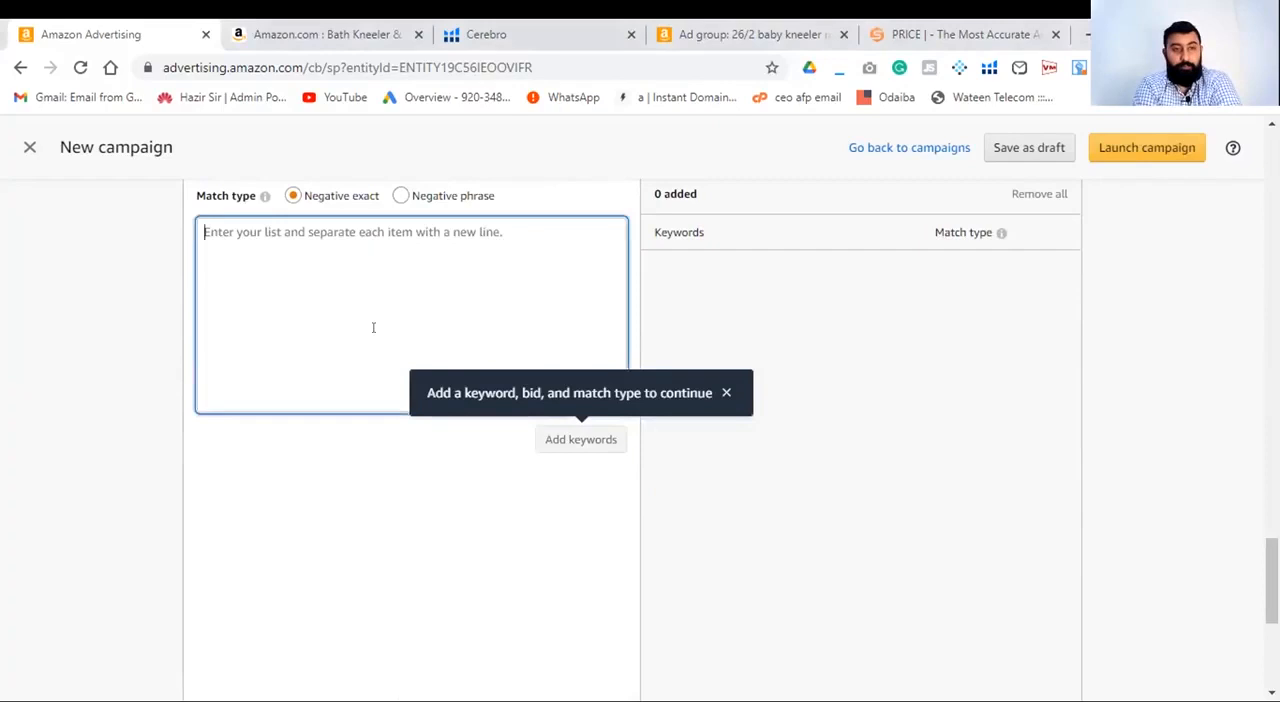
pyautogui.write('bath tub bath tub table caddy bathtub baby bath seat bath seat bathtub divider baby tub babytub')
pyautogui.click(549, 432)
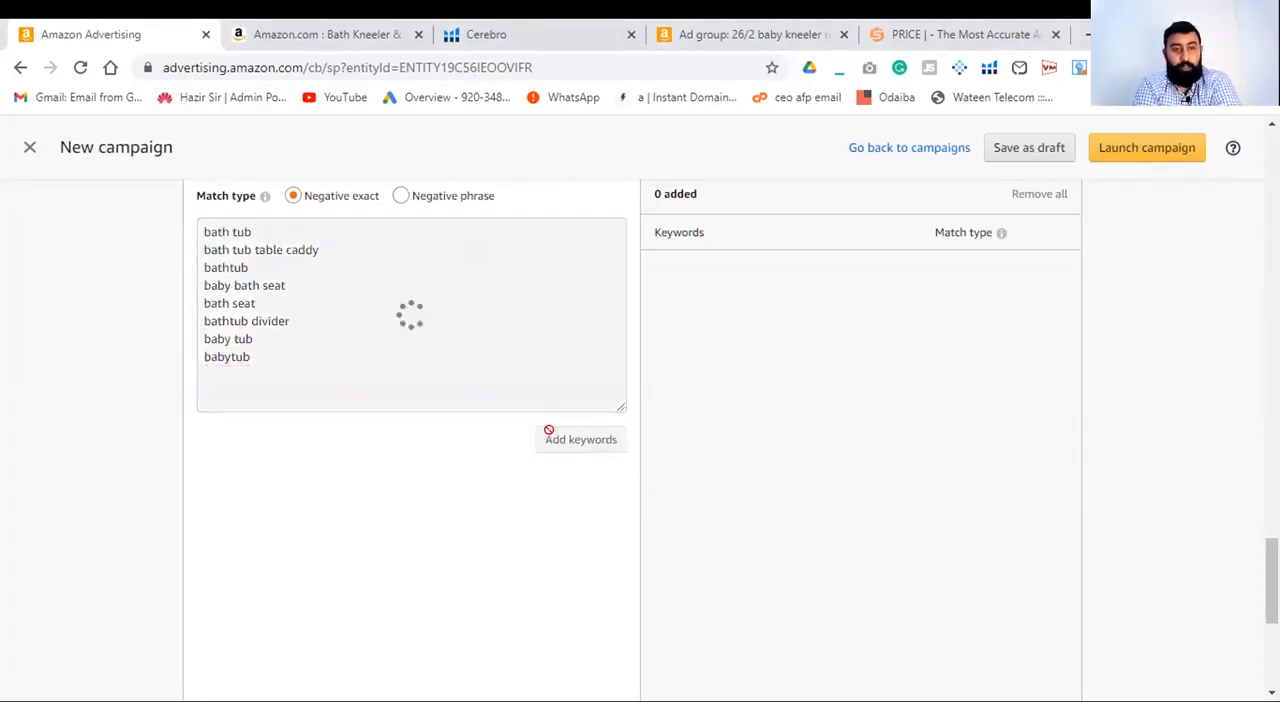
# - Add the same eight keywords, from bath tub to babytub, with the Negative phrase match type
pyautogui.click(397, 196)
pyautogui.click(335, 253)
pyautogui.write('bath tub bath tub table caddy bathtub baby bath seat bath seat bathtub divider baby tub babytub')
pyautogui.click(586, 457)
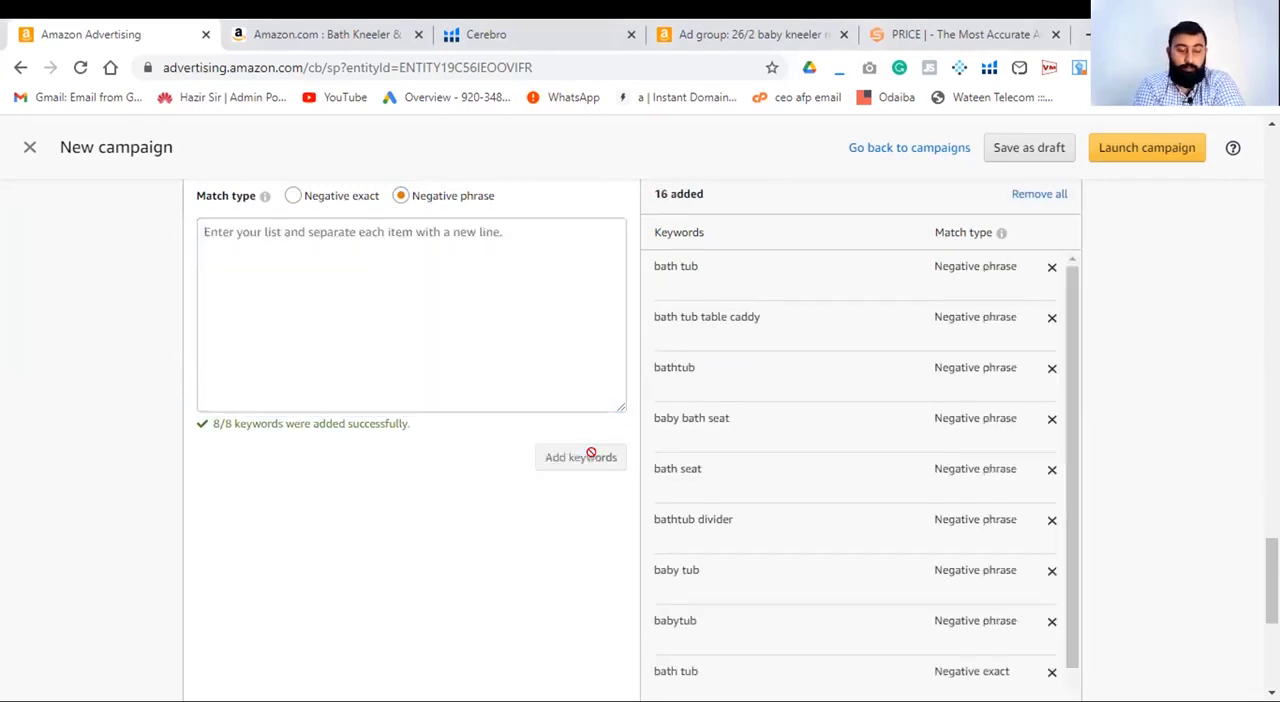
# - Launch the manual Sponsored Products campaign
pyautogui.scroll(-5, 950, 570)
pyautogui.click(938, 660)
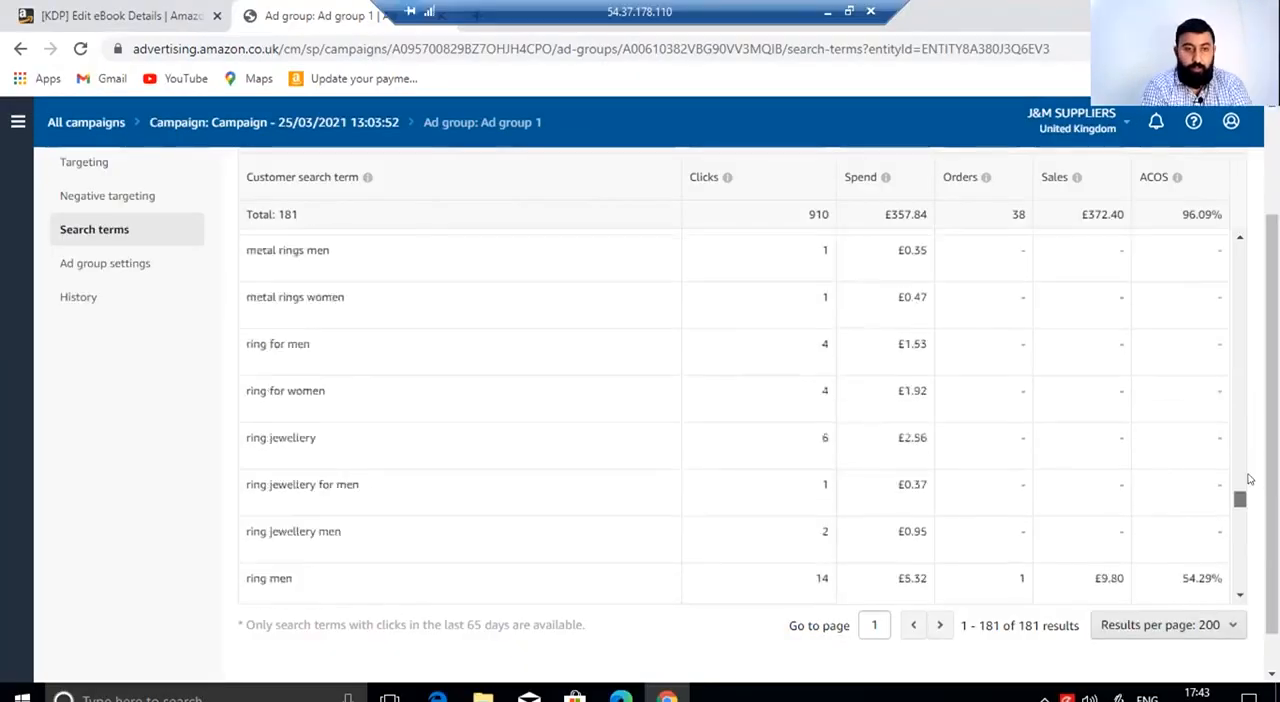
# - Switch to the J&M SUPPLIERS United Kingdom account on the remote desktop and open its overview of all campaigns
pyautogui.scroll(-5, 1237, 428)
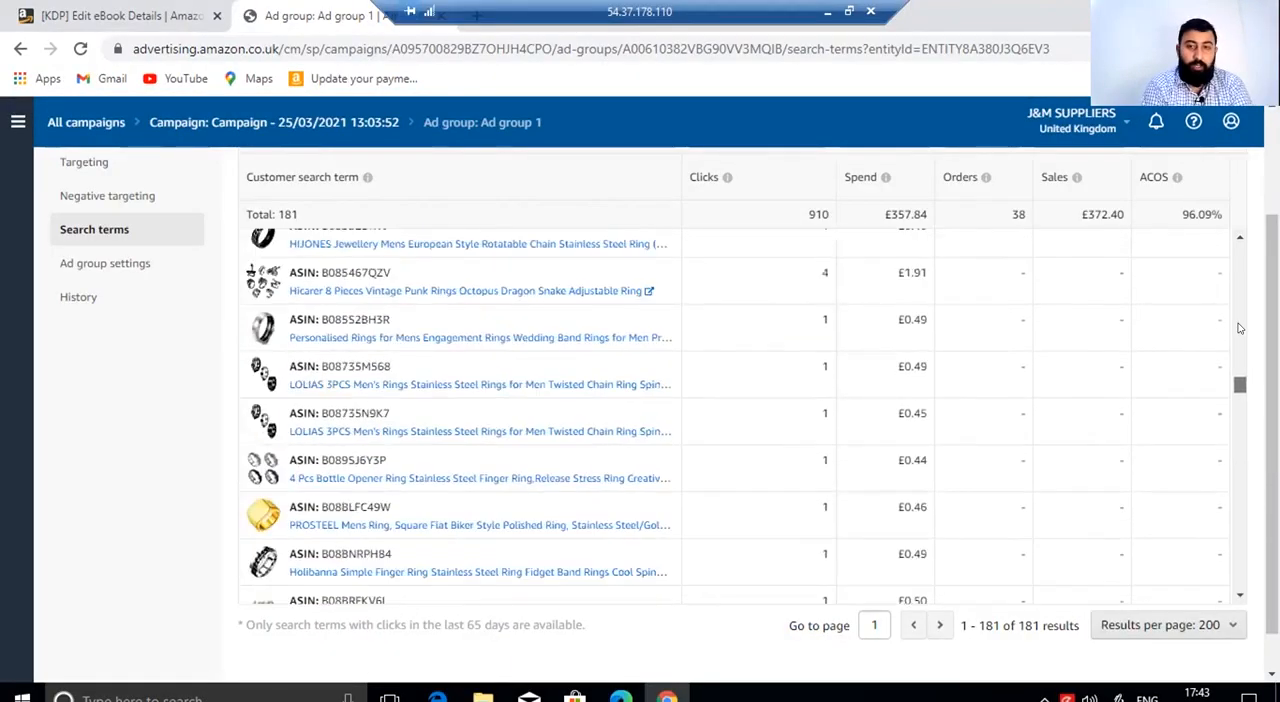
pyautogui.scroll(5, 1100, 300)
pyautogui.click(18, 121)
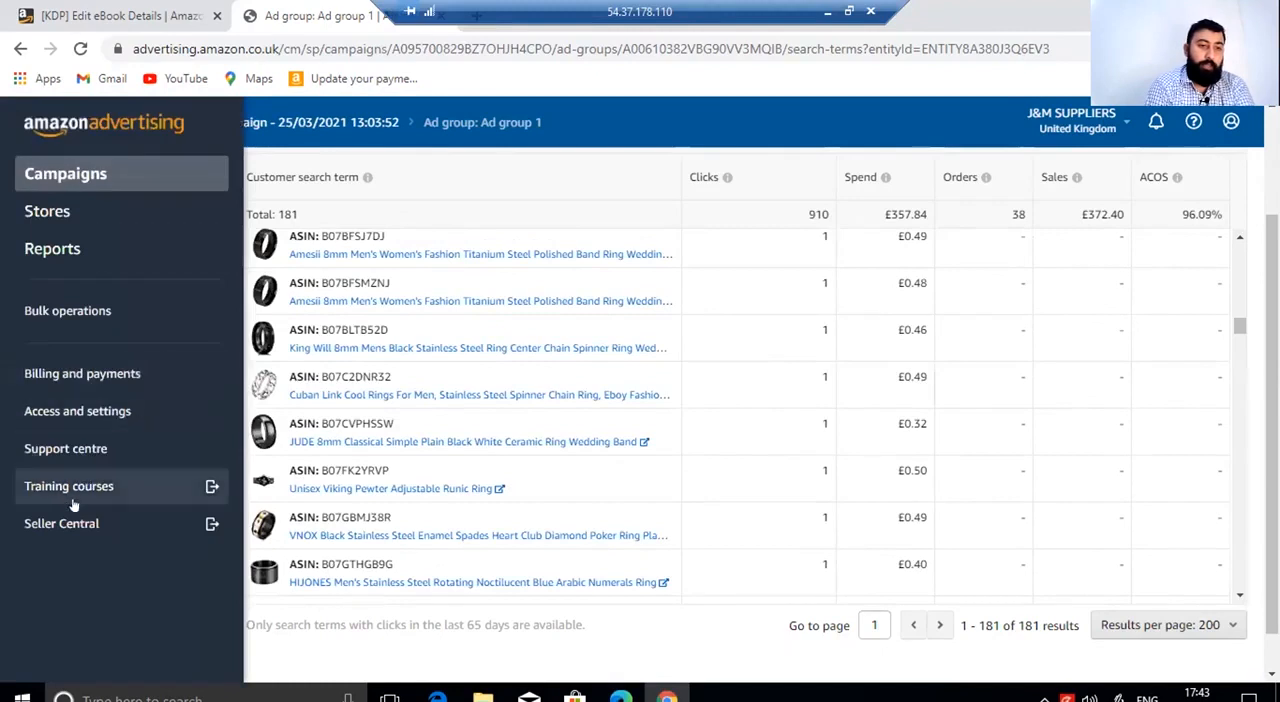
pyautogui.click(63, 176)
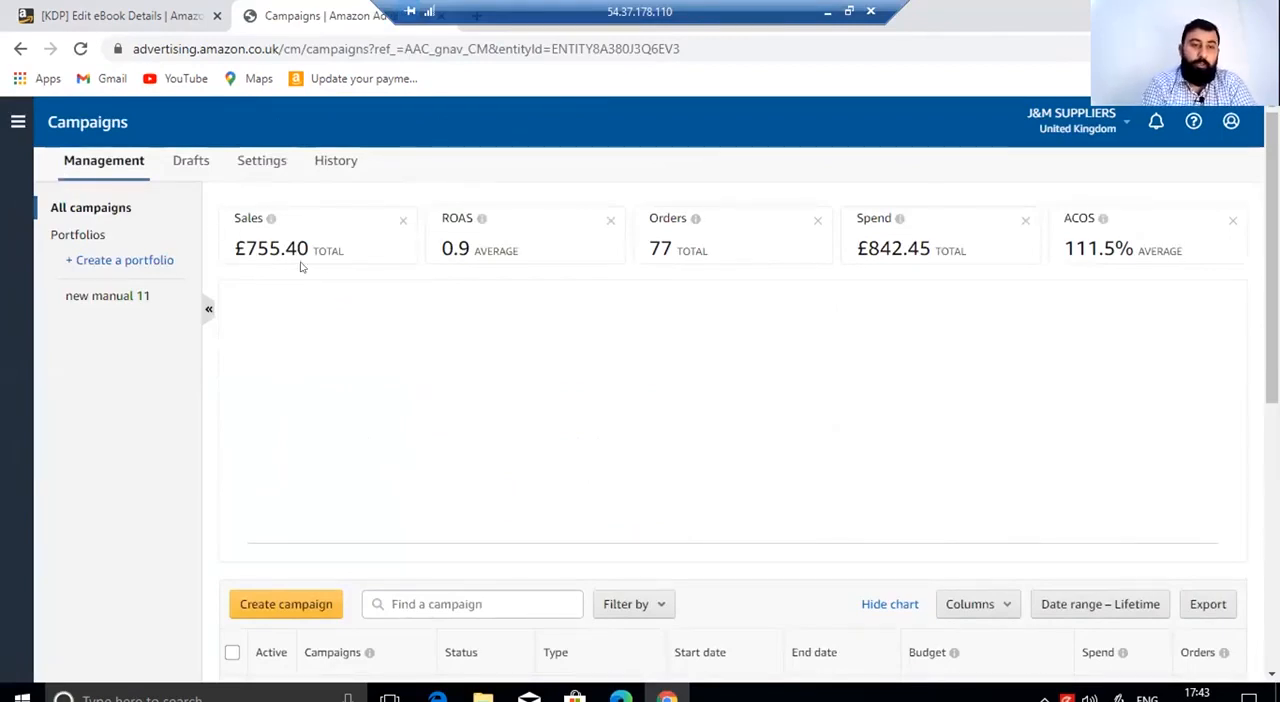
# - Examine the Sales, ROAS and ACOS summary metrics and read the definition of ACOS
pyautogui.moveTo(273, 220)
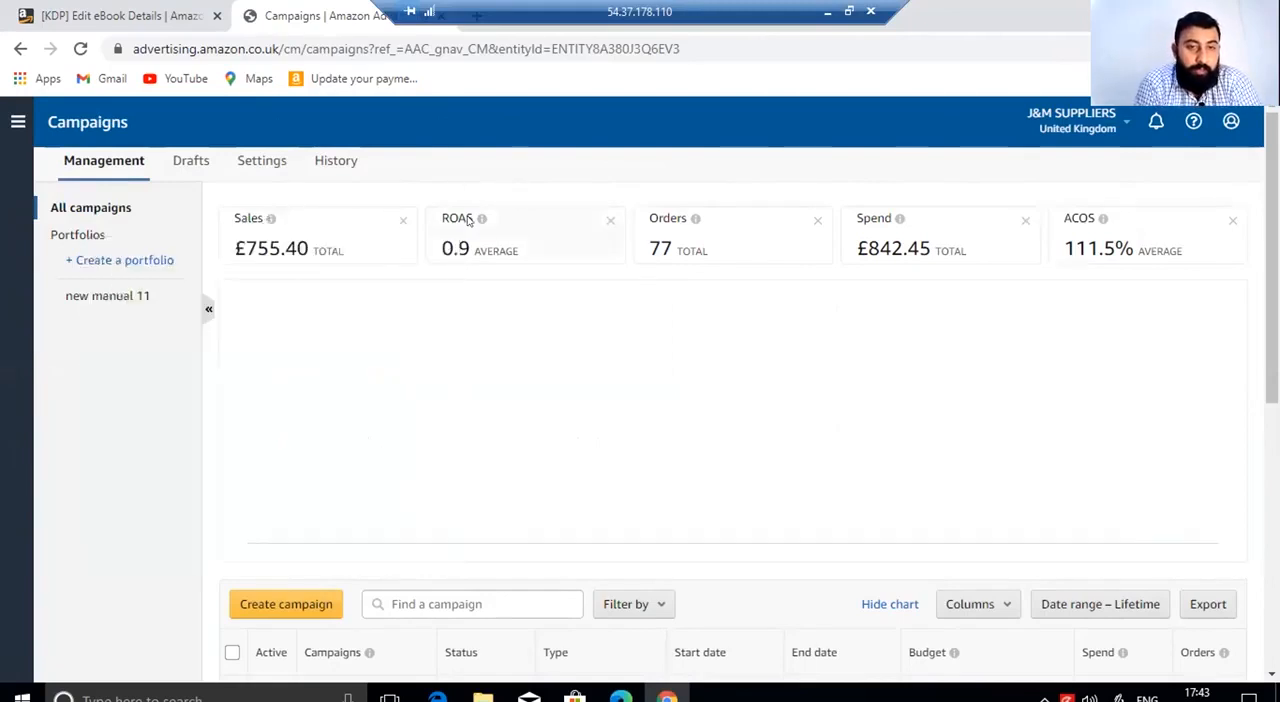
pyautogui.moveTo(485, 218)
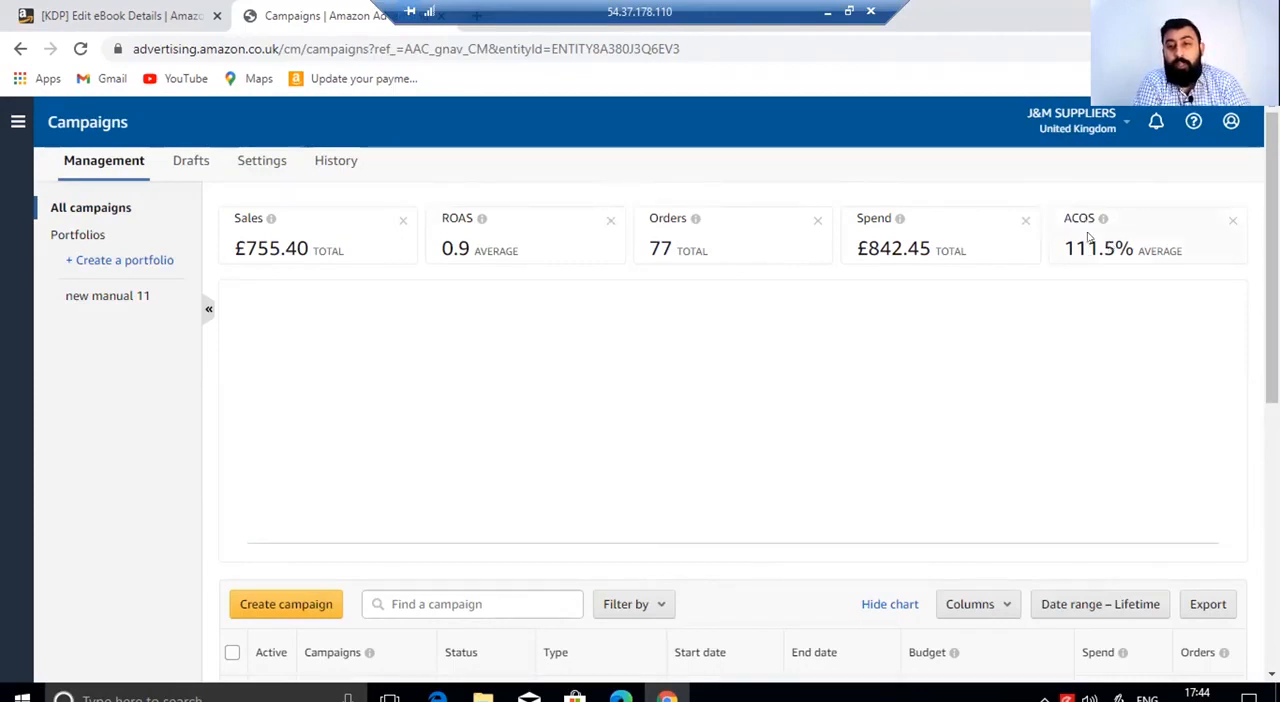
pyautogui.moveTo(1101, 218)
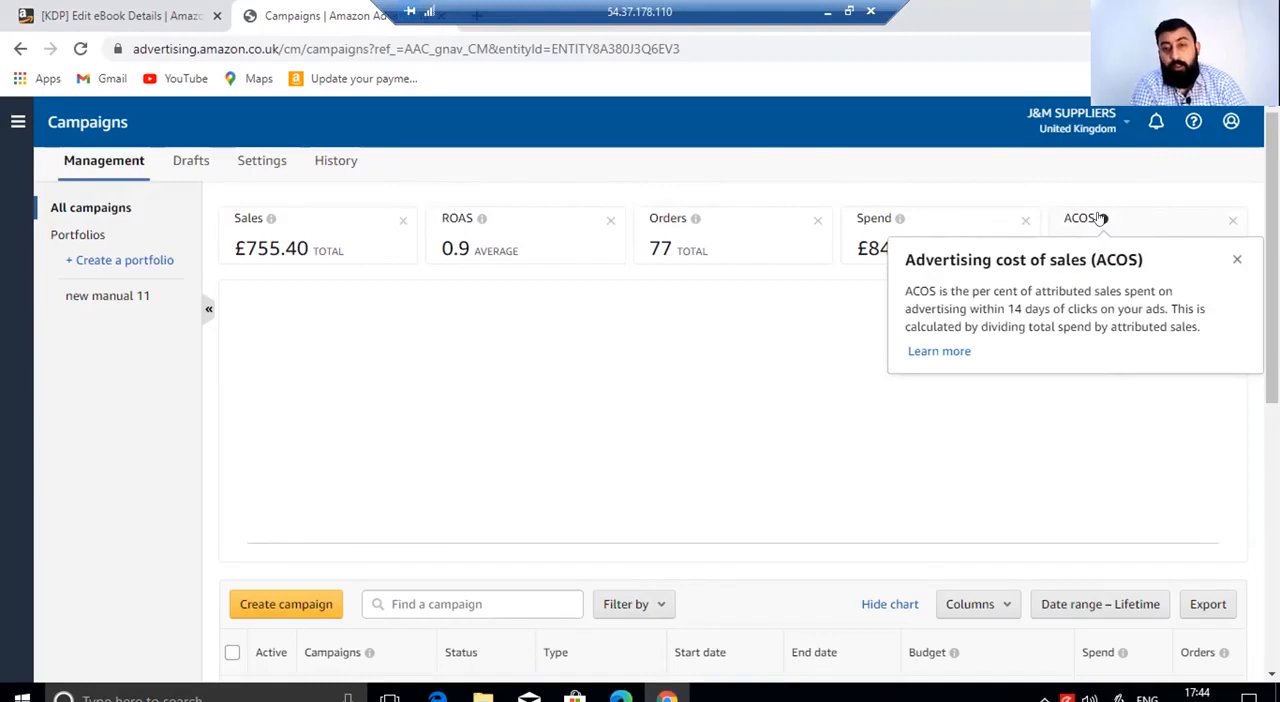